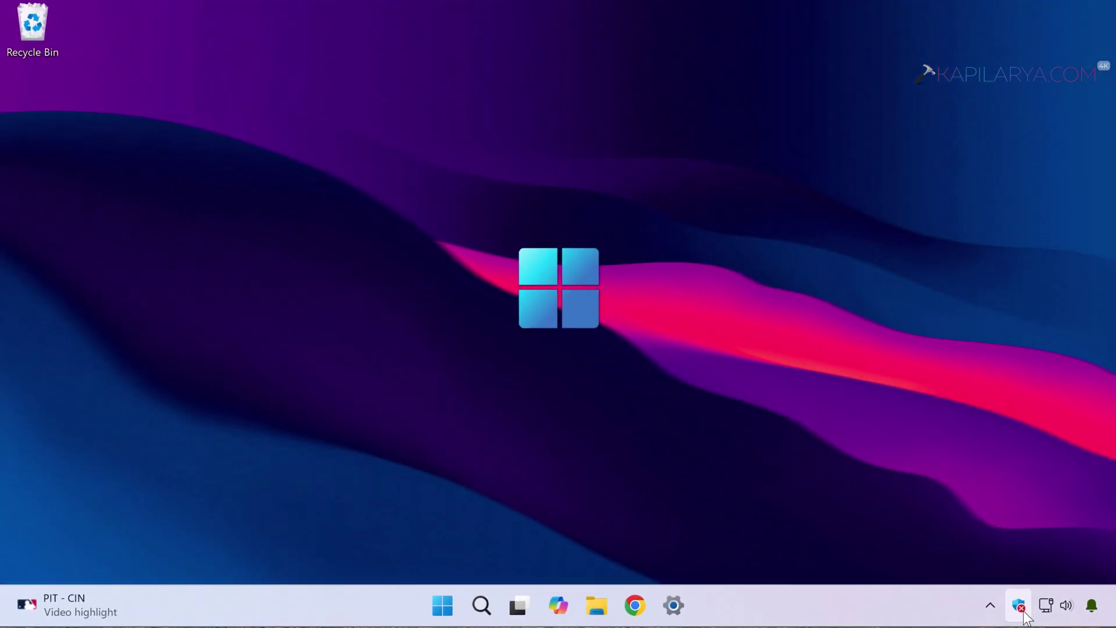
- Reopen Windows Security to confirm virus and threat protection is still stopped, then close it
{"action": "left_click", "coordinate": [1016, 606]}
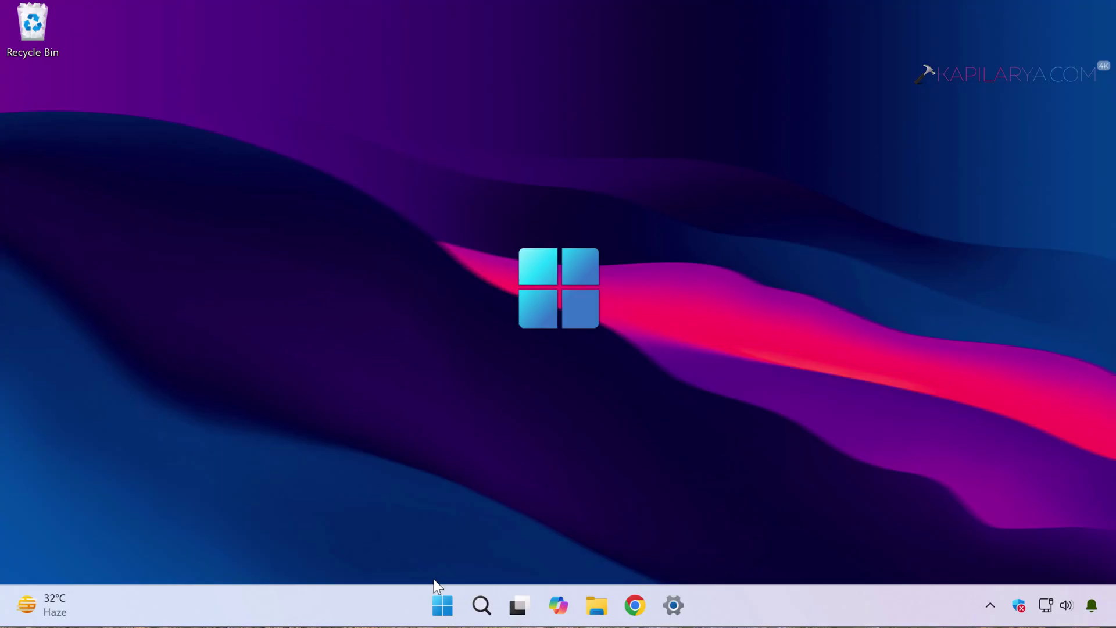
- Launch services.msc from the Run dialog to bring up the Services console
{"action": "right_click", "coordinate": [443, 604]}
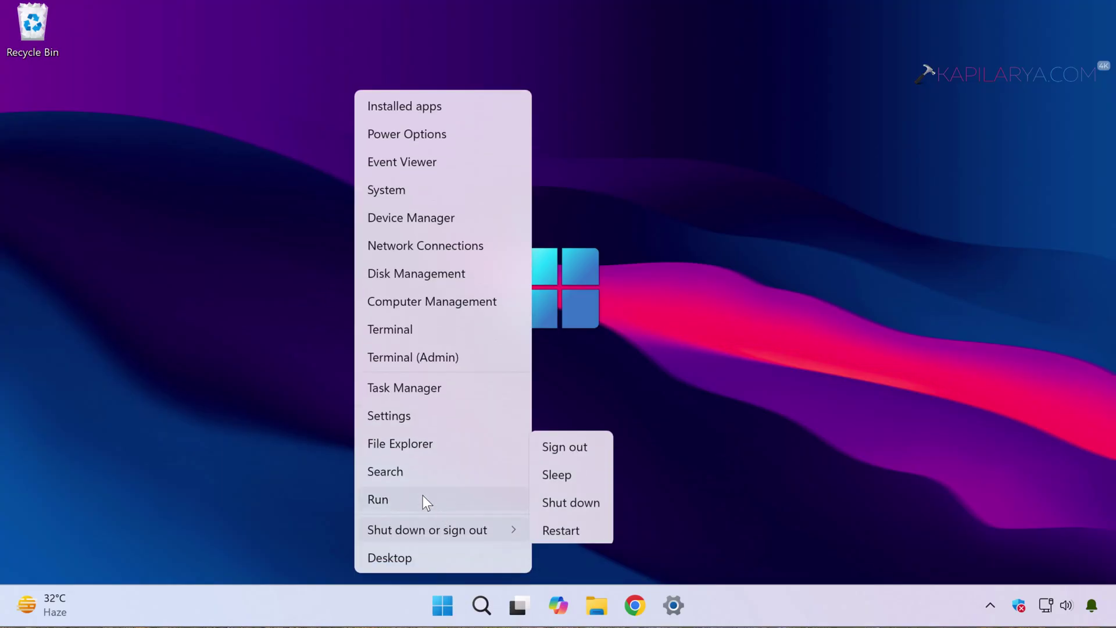
{"action": "left_click", "coordinate": [424, 498]}
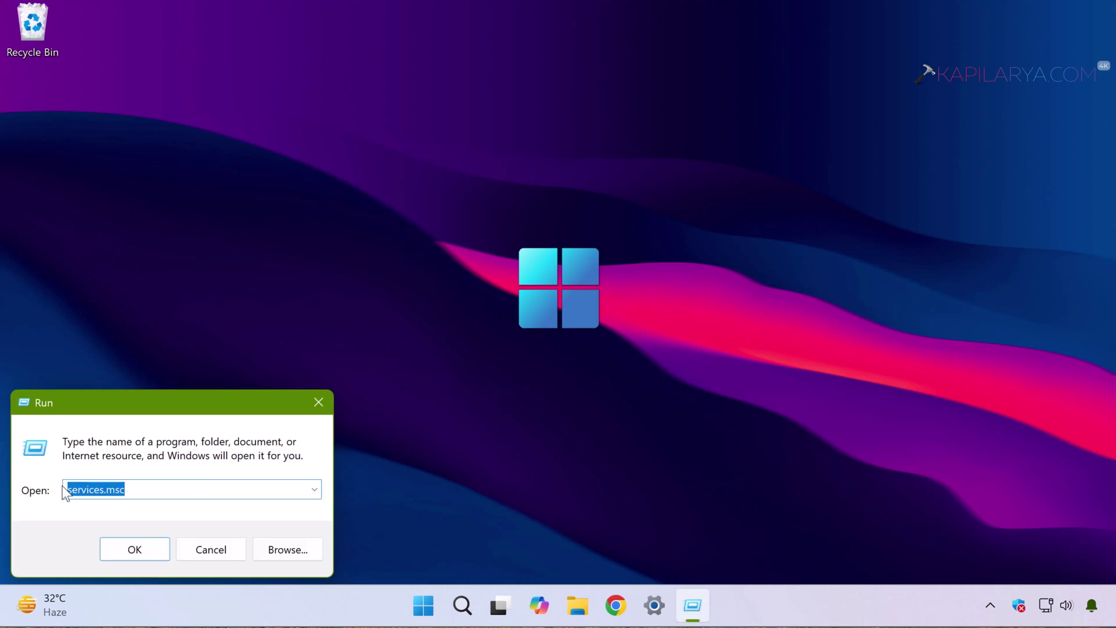
{"action": "left_click", "coordinate": [125, 548]}
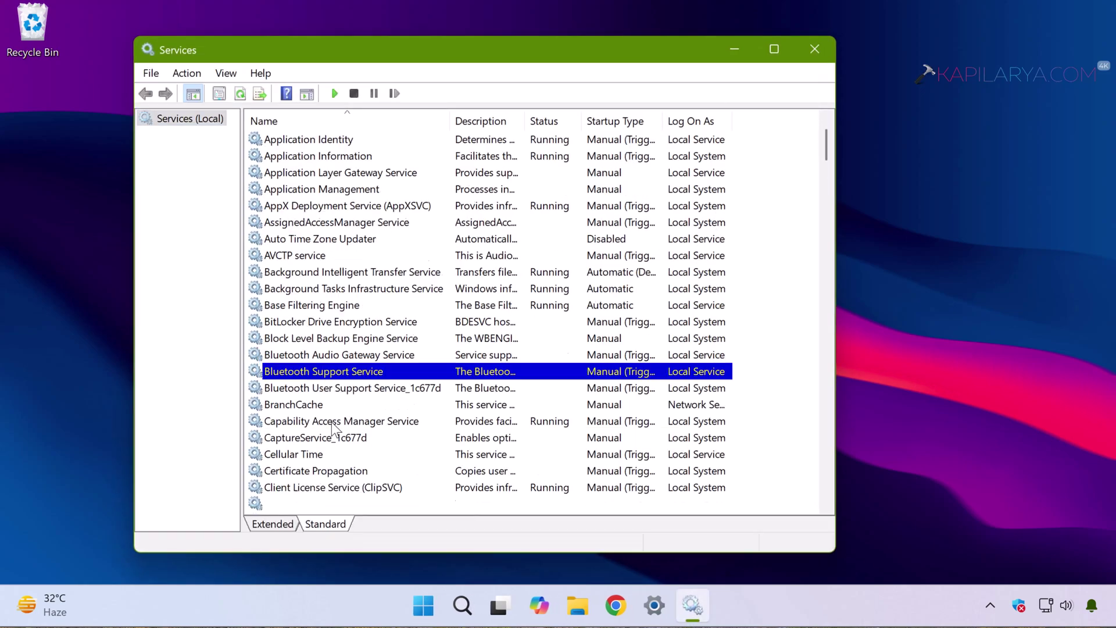
- Open the properties of the Windows Defender Advanced Threat Protection Service
{"action": "scroll", "coordinate": [333, 428], "scroll_direction": "down", "scroll_amount": 20}
{"action": "scroll", "coordinate": [343, 383], "scroll_direction": "down", "scroll_amount": 20}
{"action": "scroll", "coordinate": [348, 362], "scroll_direction": "down", "scroll_amount": 20}
{"action": "scroll", "coordinate": [348, 362], "scroll_direction": "down", "scroll_amount": 20}
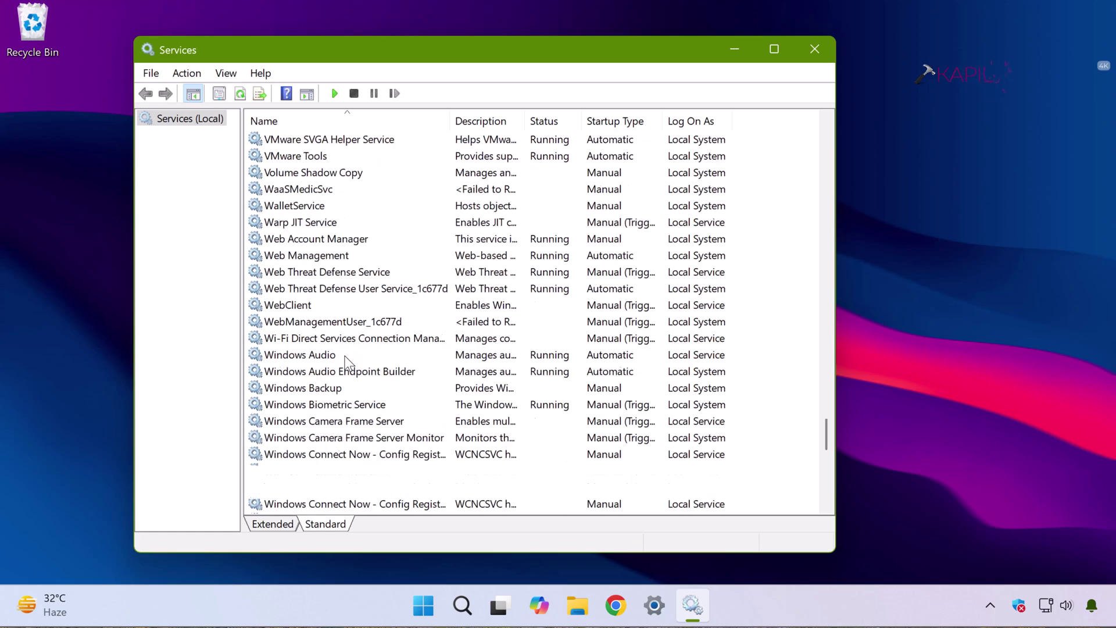
{"action": "scroll", "coordinate": [348, 362], "scroll_direction": "down", "scroll_amount": 2}
{"action": "left_click", "coordinate": [357, 389]}
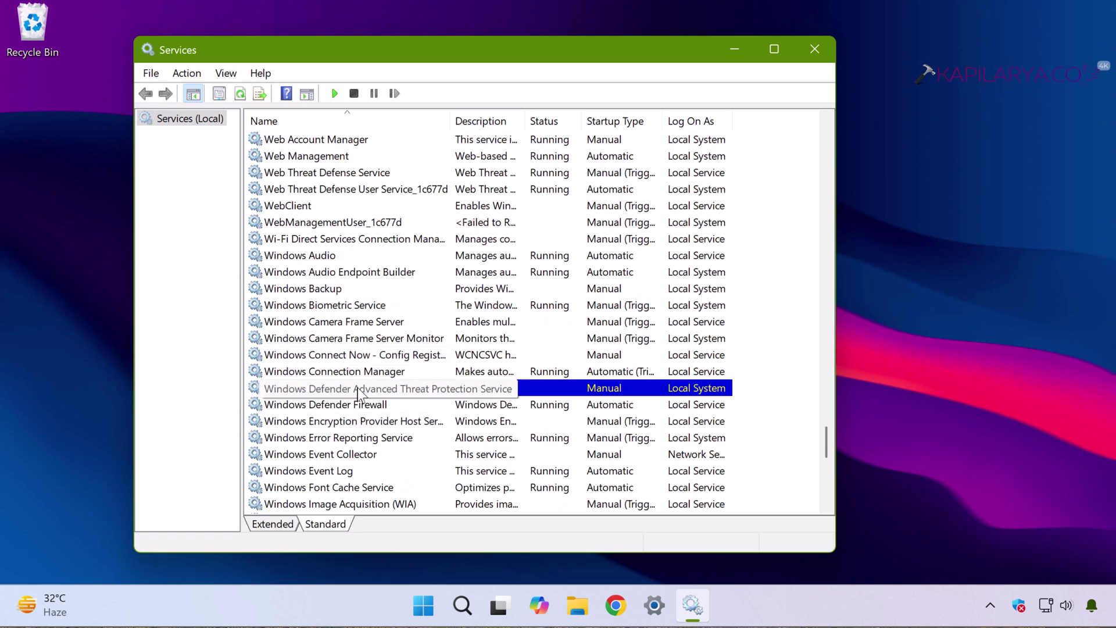
{"action": "double_click", "coordinate": [357, 389]}
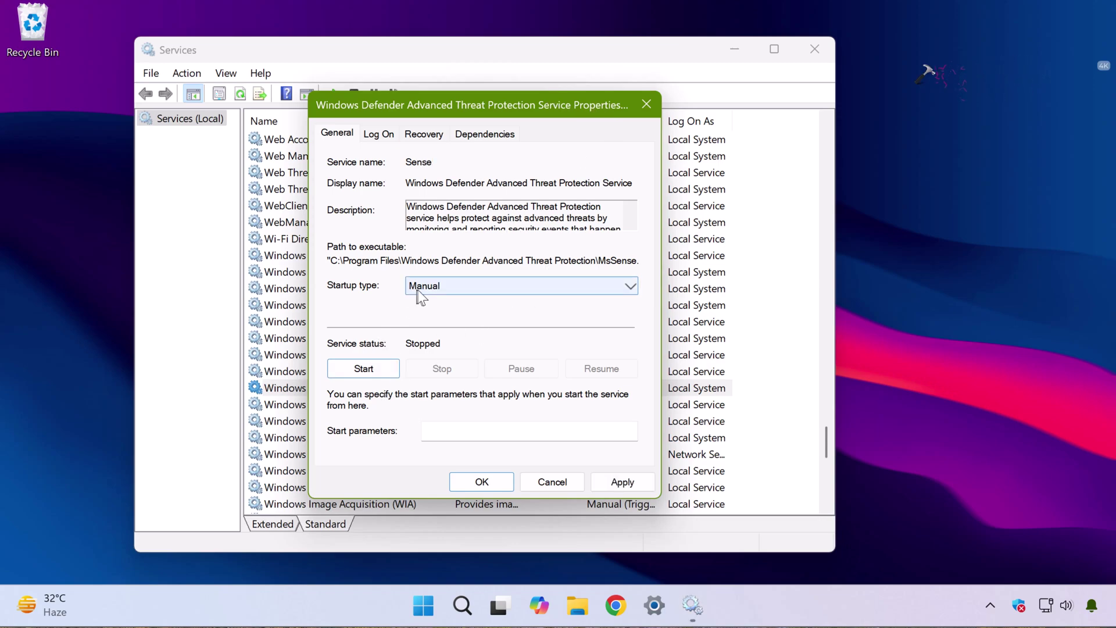
- Keep the startup type Manual, start the service, and dismiss the started-then-stopped warning
{"action": "left_click", "coordinate": [435, 283]}
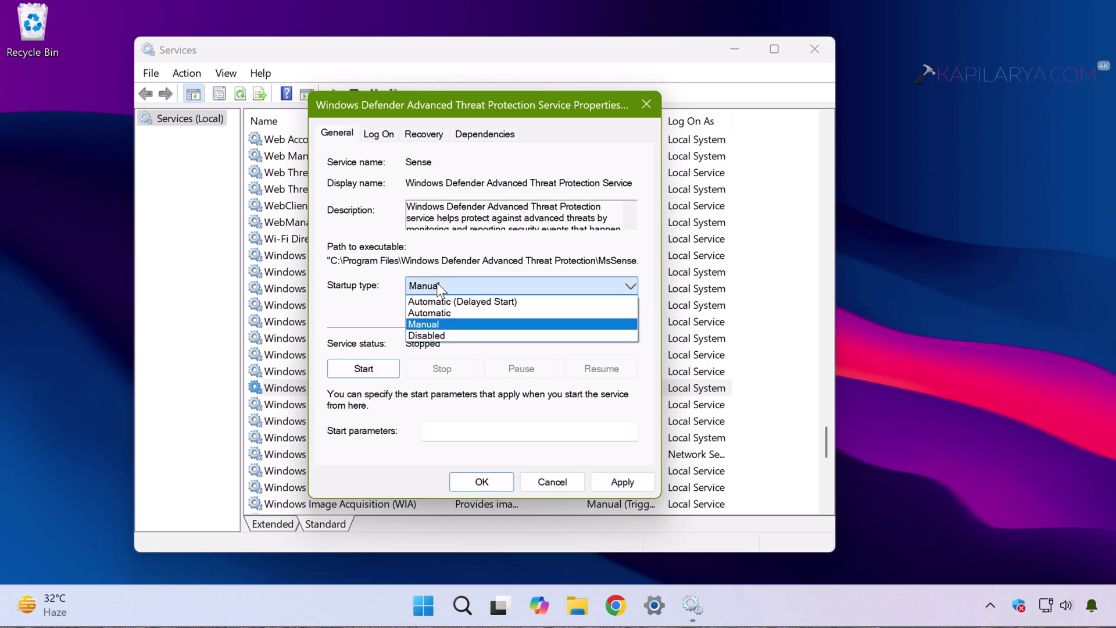
{"action": "left_click", "coordinate": [416, 321]}
{"action": "left_click", "coordinate": [349, 371]}
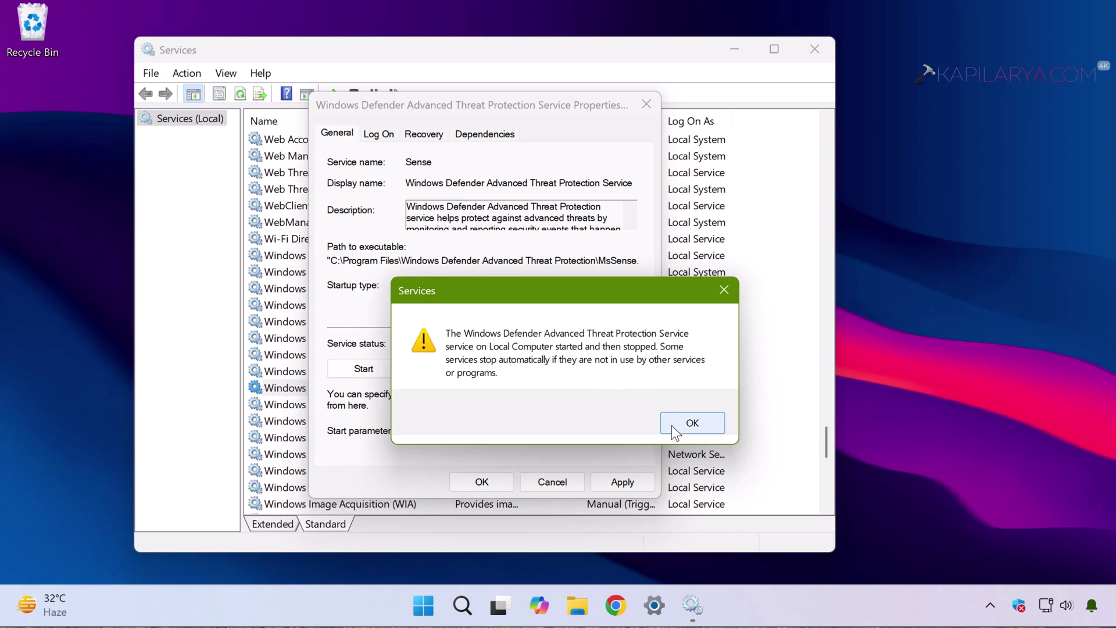
{"action": "left_click", "coordinate": [692, 423]}
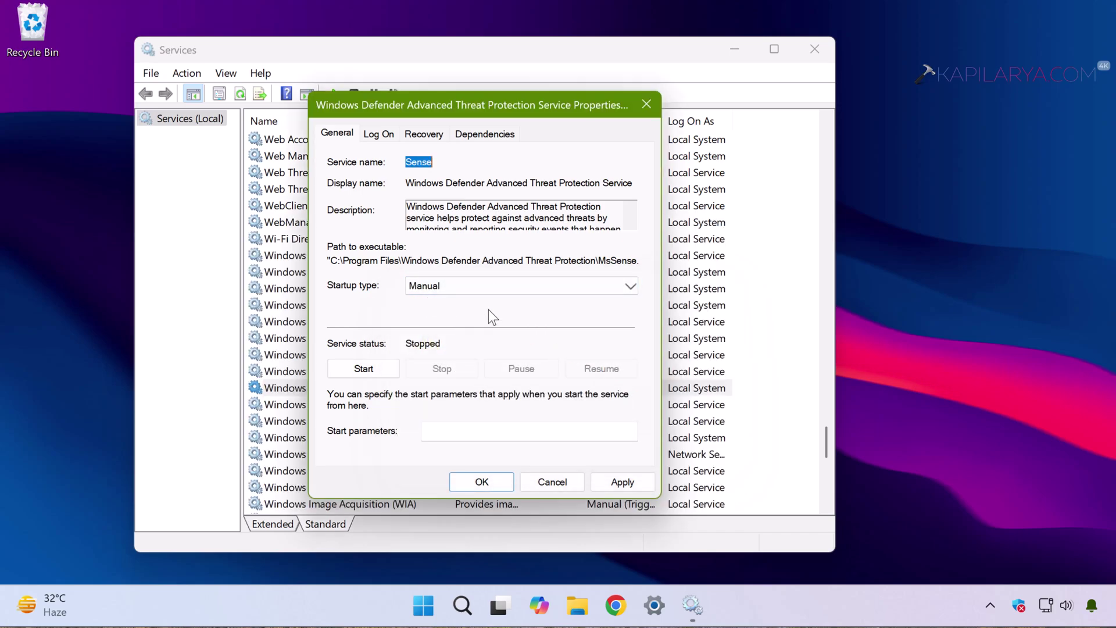
{"action": "left_click", "coordinate": [482, 482]}
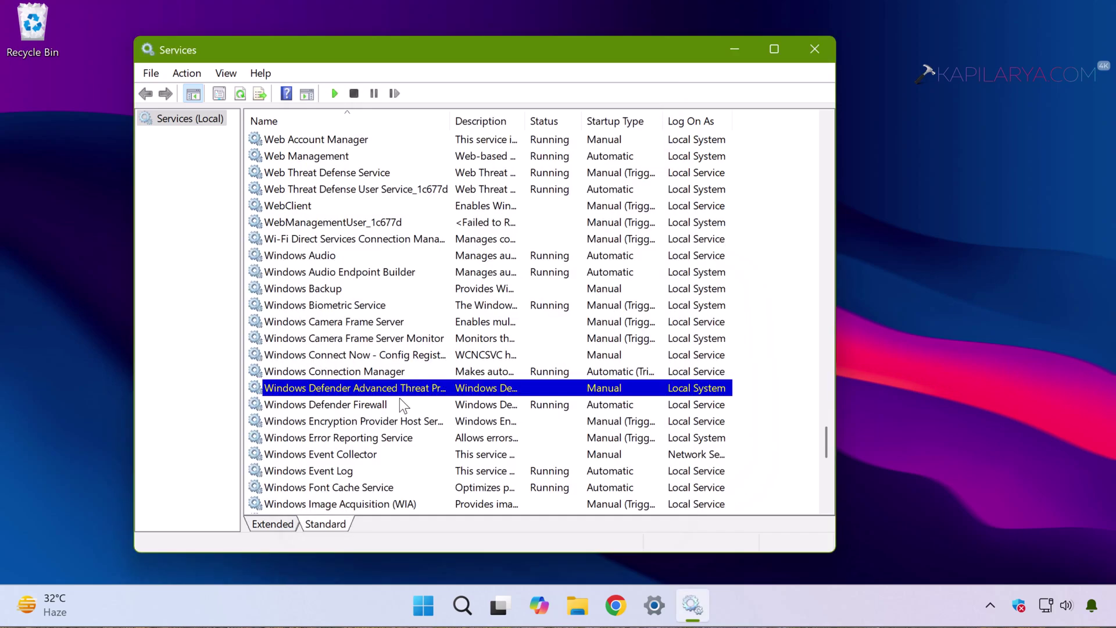
{"action": "left_click", "coordinate": [351, 405]}
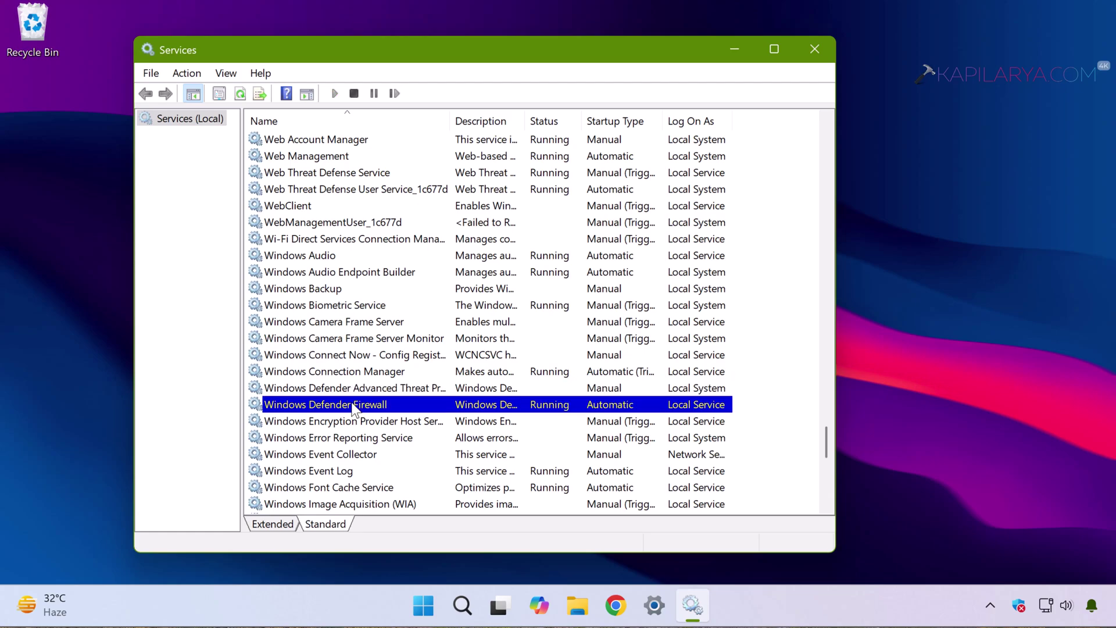
{"action": "double_click", "coordinate": [612, 406]}
{"action": "left_click", "coordinate": [552, 482]}
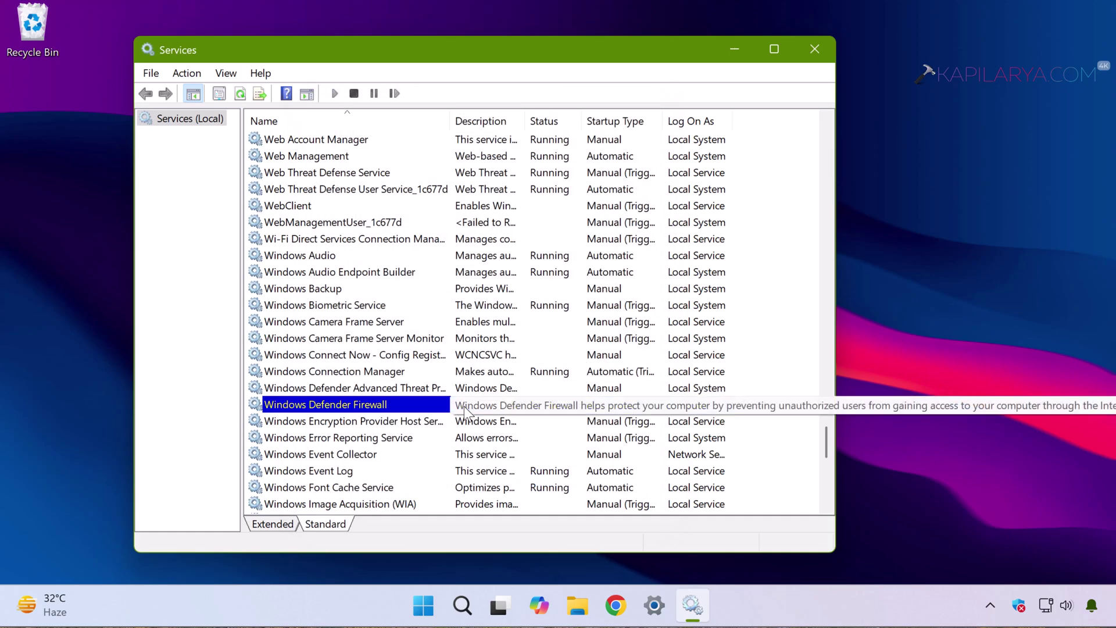
{"action": "left_click", "coordinate": [349, 289]}
{"action": "scroll", "coordinate": [349, 290], "scroll_direction": "down", "scroll_amount": 2}
{"action": "scroll", "coordinate": [349, 291], "scroll_direction": "down", "scroll_amount": 1}
{"action": "scroll", "coordinate": [349, 290], "scroll_direction": "down", "scroll_amount": 5}
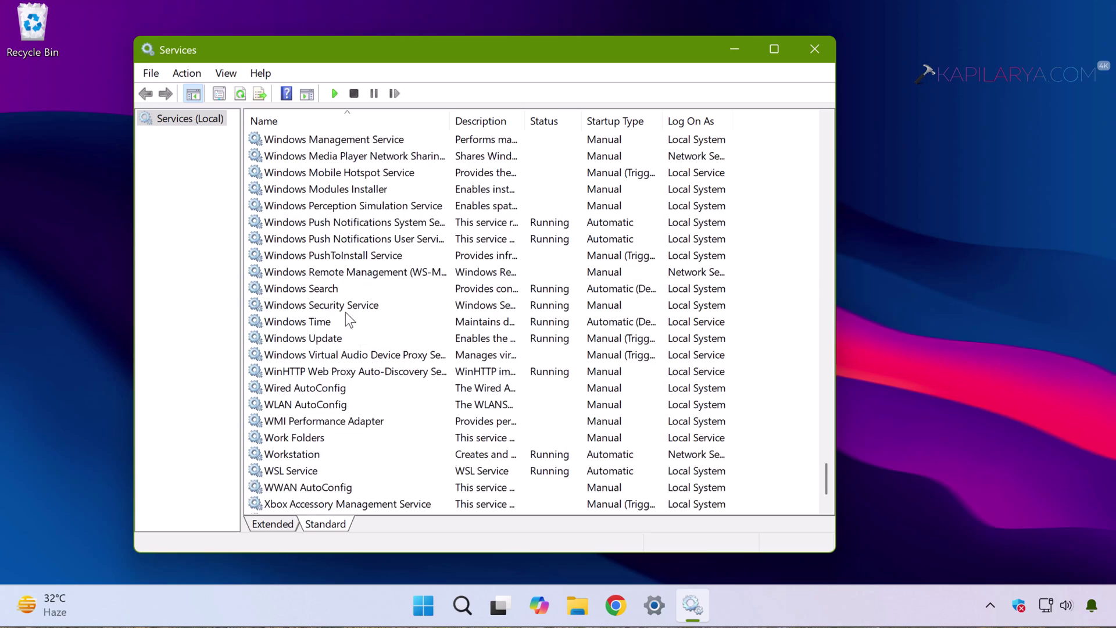
{"action": "left_click", "coordinate": [356, 307]}
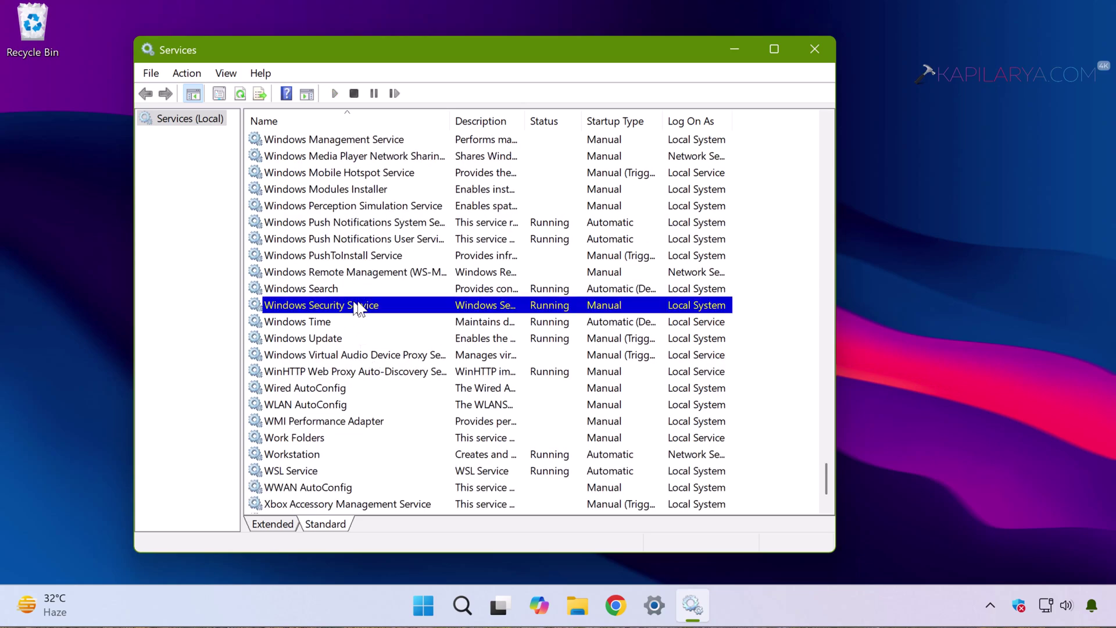
{"action": "double_click", "coordinate": [409, 307]}
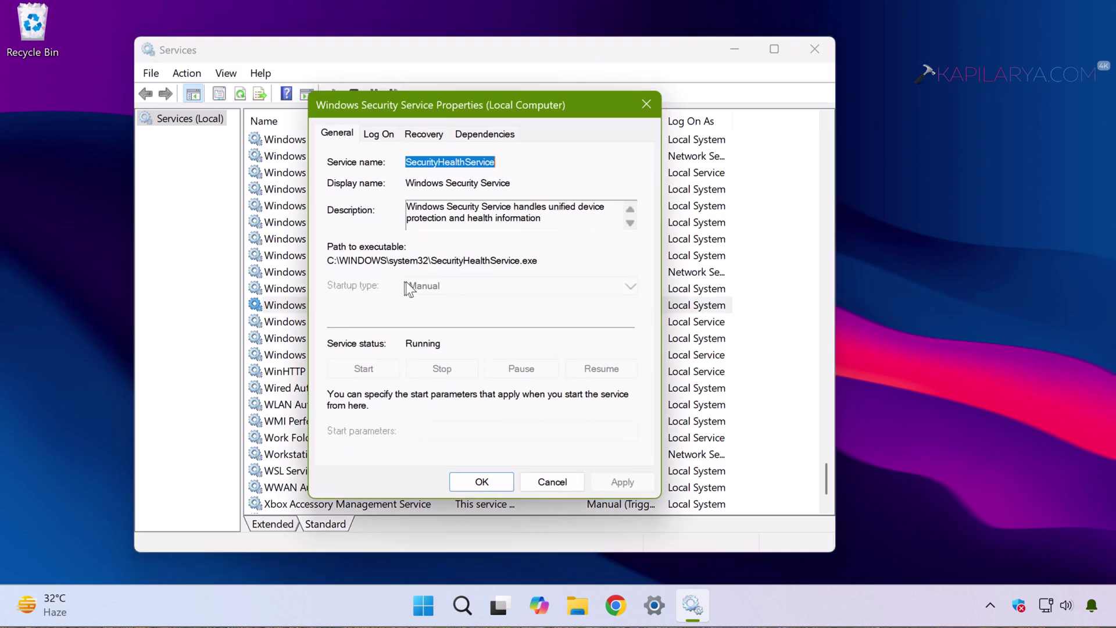
{"action": "left_click", "coordinate": [647, 104]}
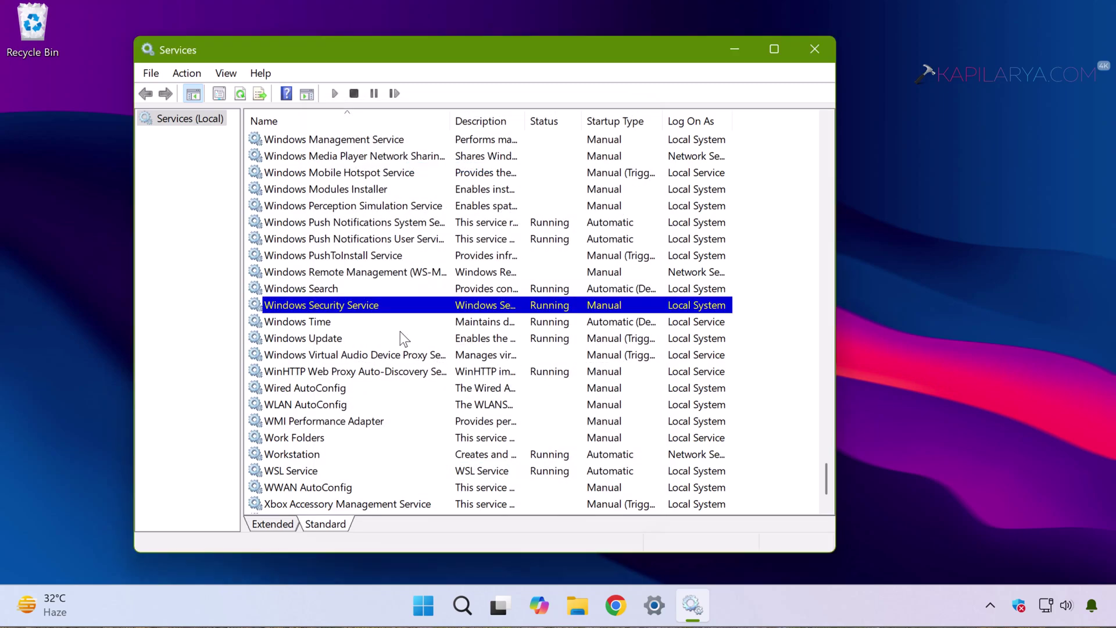
{"action": "scroll", "coordinate": [405, 415], "scroll_direction": "down", "scroll_amount": 1}
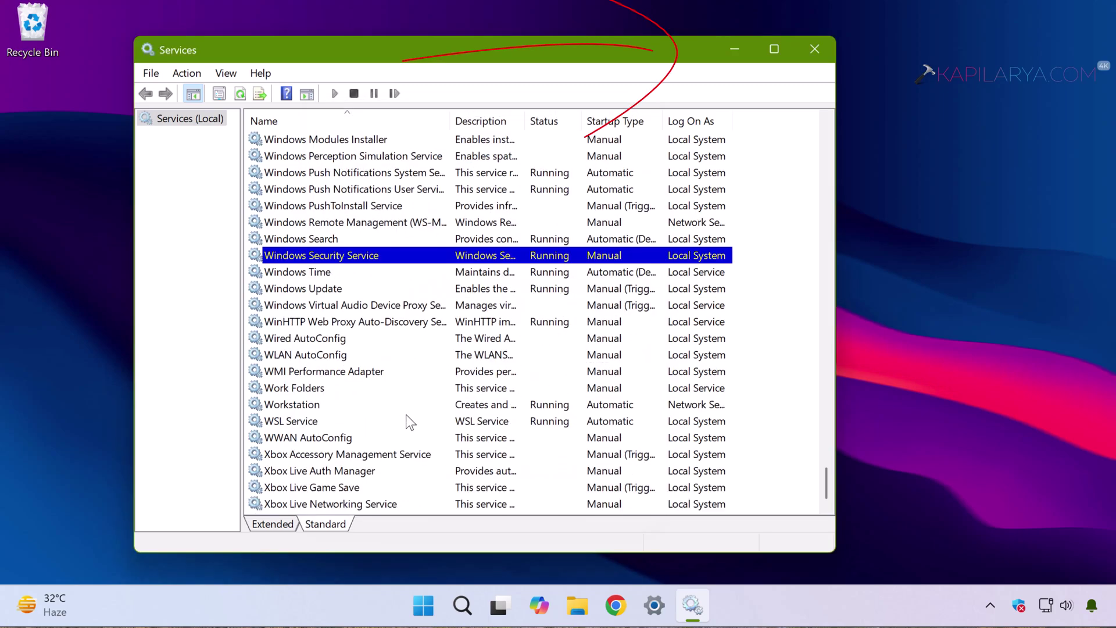
{"action": "scroll", "coordinate": [405, 414], "scroll_direction": "up", "scroll_amount": 1}
{"action": "scroll", "coordinate": [406, 415], "scroll_direction": "up", "scroll_amount": 2}
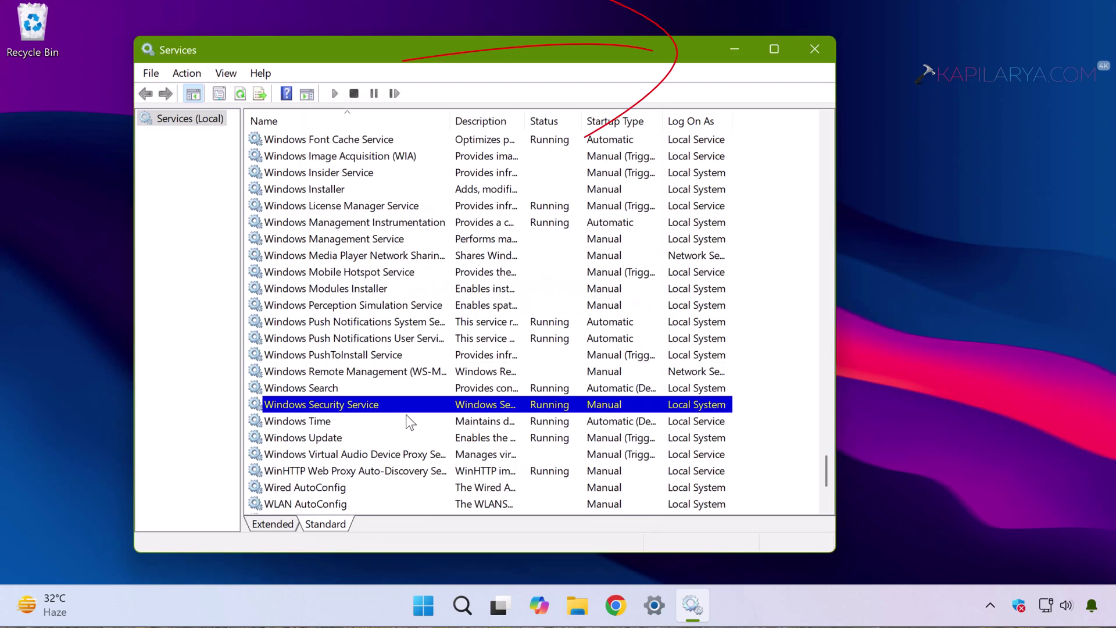
{"action": "scroll", "coordinate": [405, 414], "scroll_direction": "up", "scroll_amount": 3}
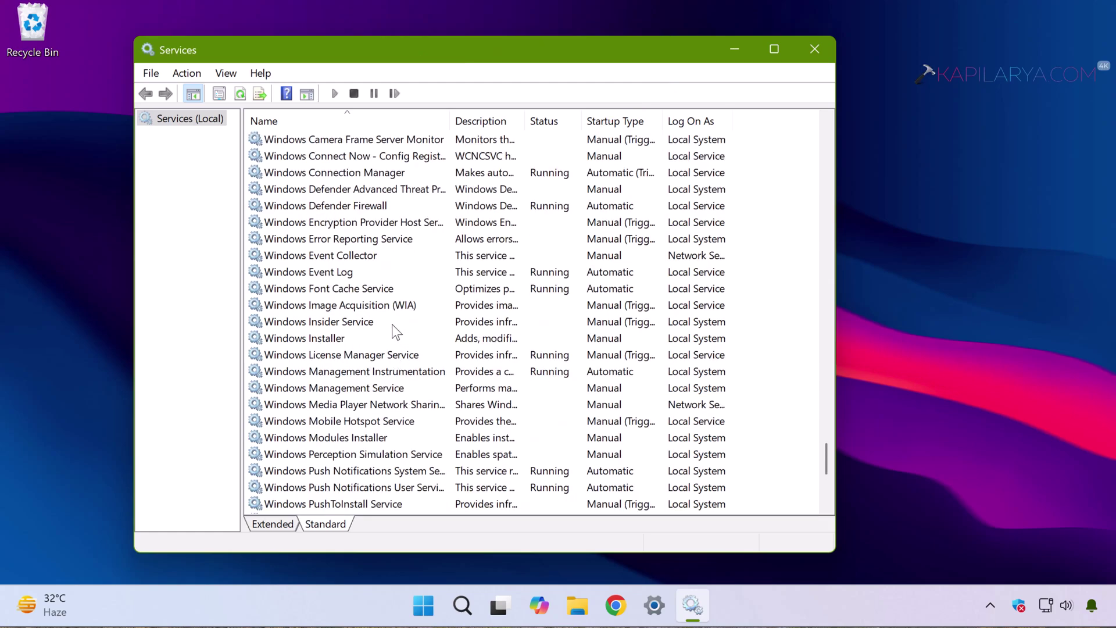
{"action": "scroll", "coordinate": [392, 325], "scroll_direction": "up", "scroll_amount": 3}
{"action": "scroll", "coordinate": [392, 324], "scroll_direction": "up", "scroll_amount": 1}
{"action": "scroll", "coordinate": [392, 324], "scroll_direction": "up", "scroll_amount": 2}
{"action": "scroll", "coordinate": [392, 325], "scroll_direction": "up", "scroll_amount": 3}
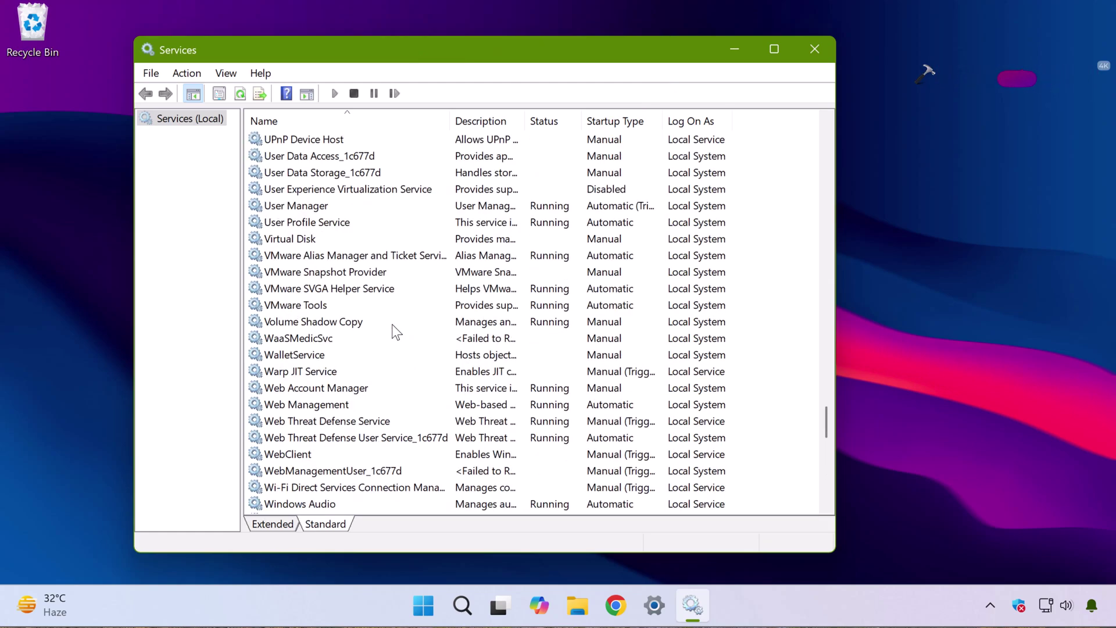
{"action": "scroll", "coordinate": [394, 328], "scroll_direction": "up", "scroll_amount": 3}
{"action": "scroll", "coordinate": [394, 327], "scroll_direction": "up", "scroll_amount": 9}
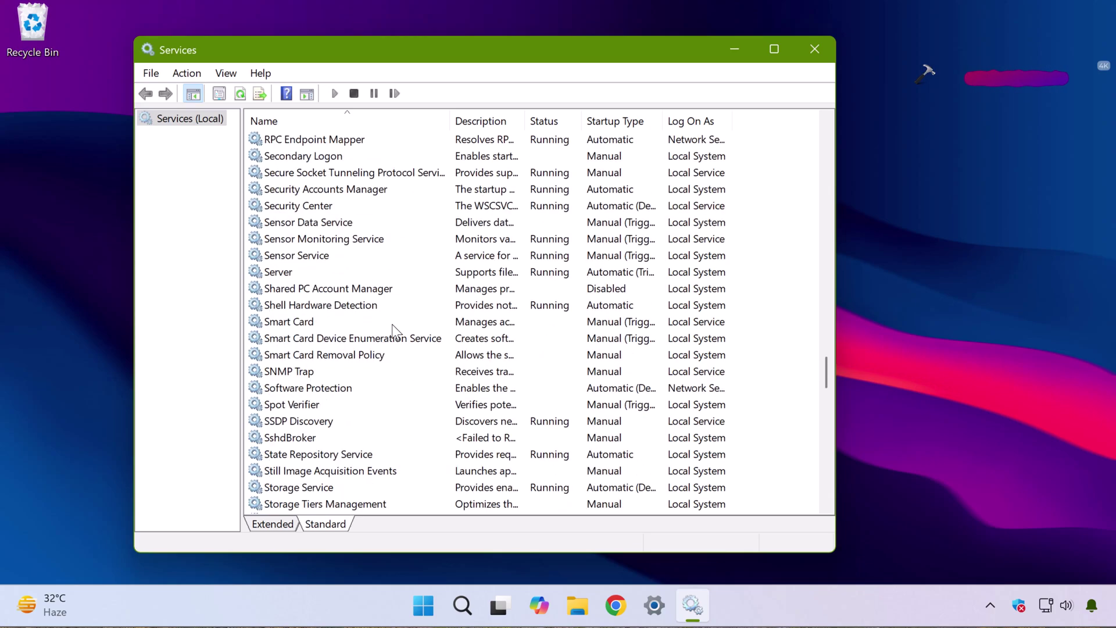
{"action": "scroll", "coordinate": [394, 328], "scroll_direction": "up", "scroll_amount": 1}
{"action": "double_click", "coordinate": [323, 257]}
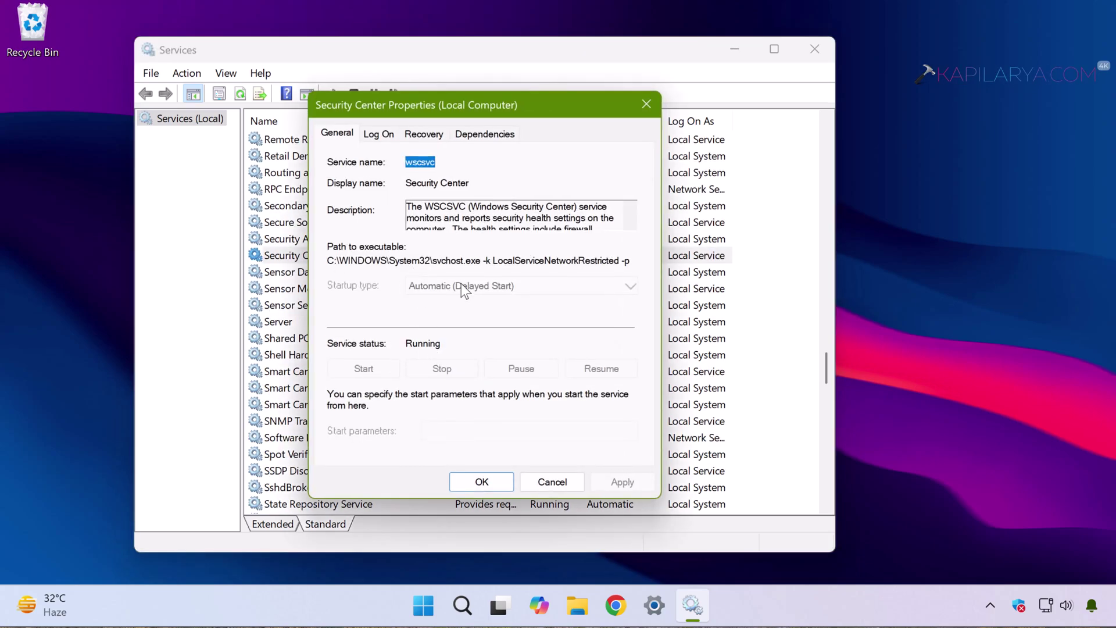
{"action": "left_click", "coordinate": [552, 481]}
{"action": "scroll", "coordinate": [388, 217], "scroll_direction": "up", "scroll_amount": 2}
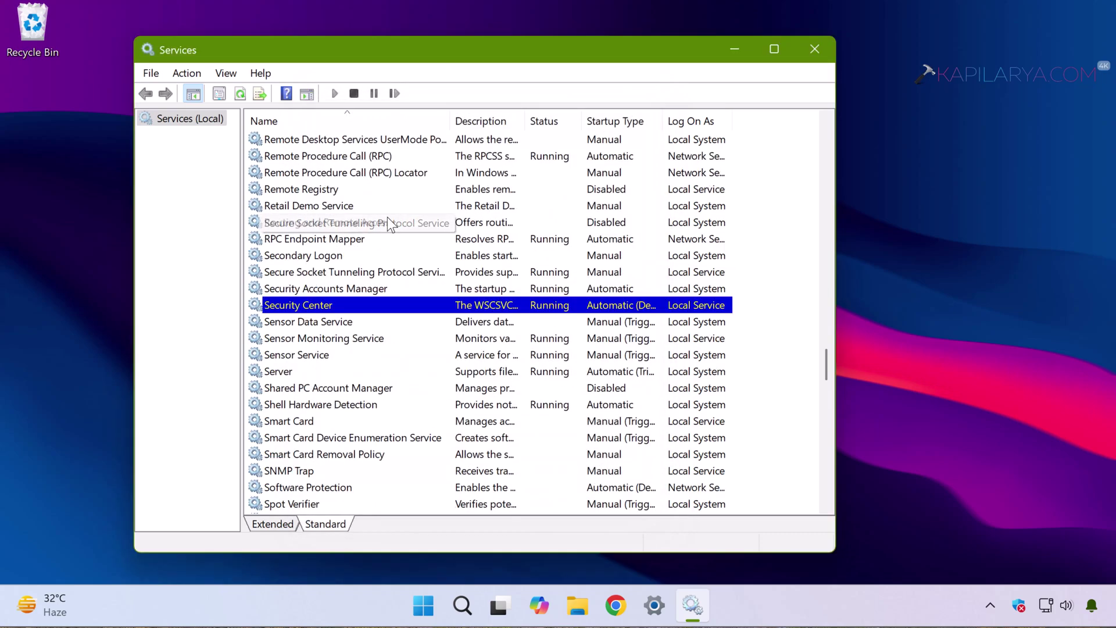
{"action": "scroll", "coordinate": [388, 217], "scroll_direction": "up", "scroll_amount": 5}
{"action": "scroll", "coordinate": [387, 218], "scroll_direction": "up", "scroll_amount": 3}
{"action": "scroll", "coordinate": [387, 217], "scroll_direction": "up", "scroll_amount": 5}
{"action": "scroll", "coordinate": [387, 217], "scroll_direction": "up", "scroll_amount": 6}
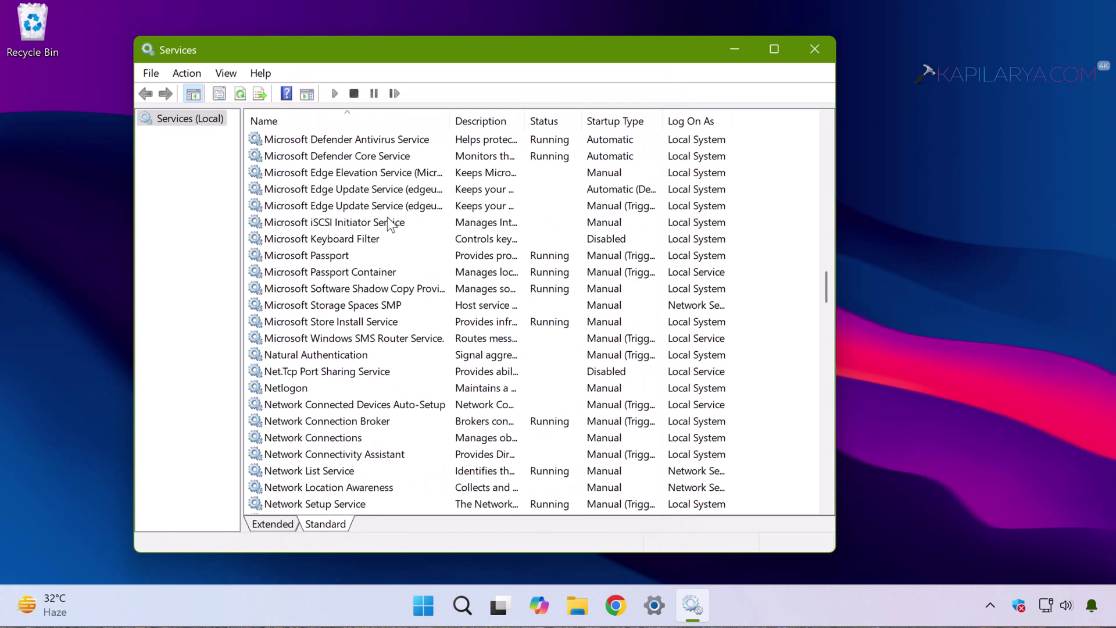
- Check the Defender Network Inspection, Antivirus and Core services are running, then close Services
{"action": "scroll", "coordinate": [388, 218], "scroll_direction": "up", "scroll_amount": 6}
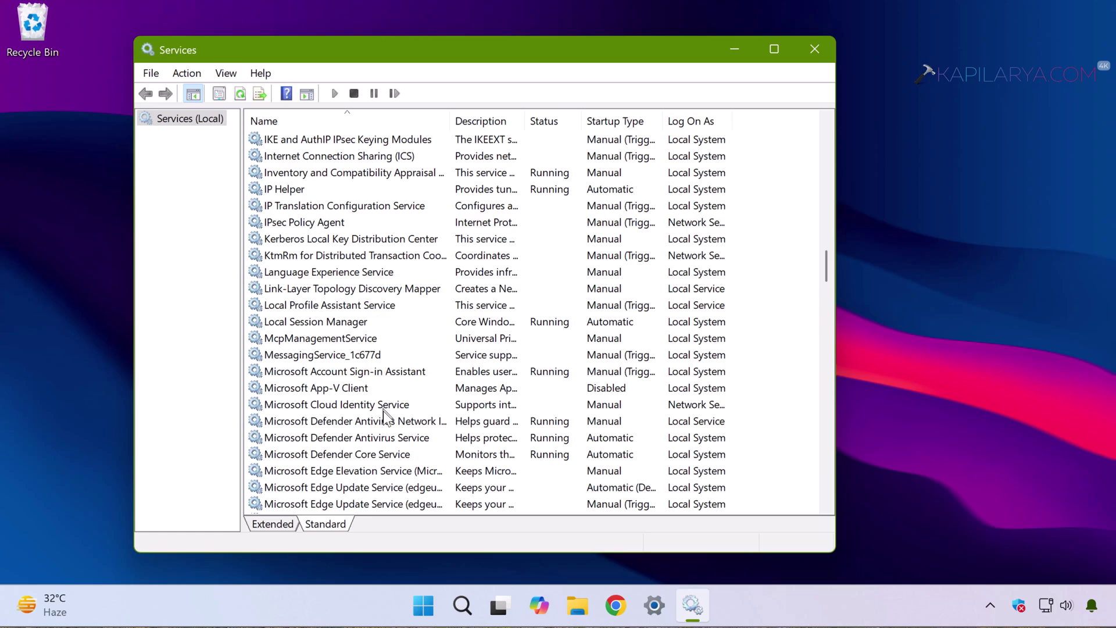
{"action": "double_click", "coordinate": [339, 423]}
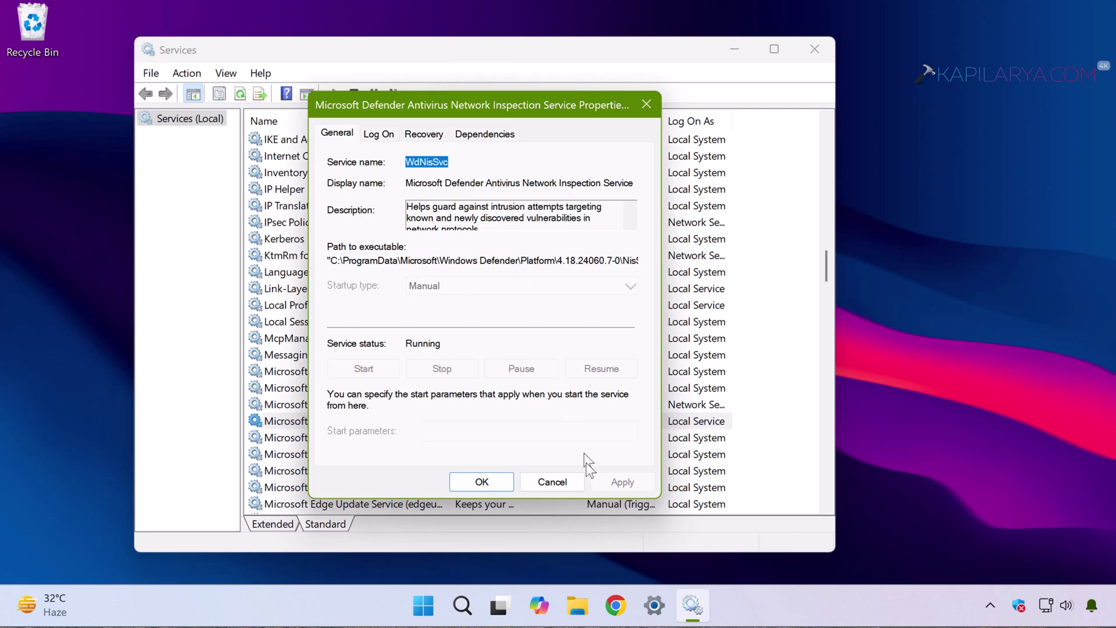
{"action": "left_click", "coordinate": [552, 481]}
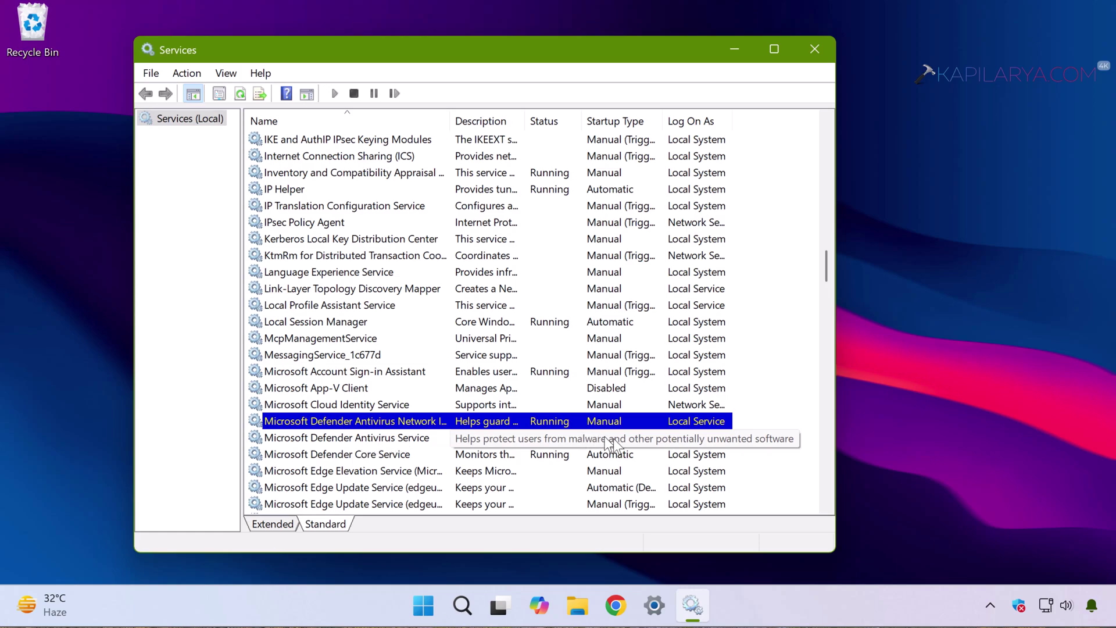
{"action": "left_click", "coordinate": [417, 442]}
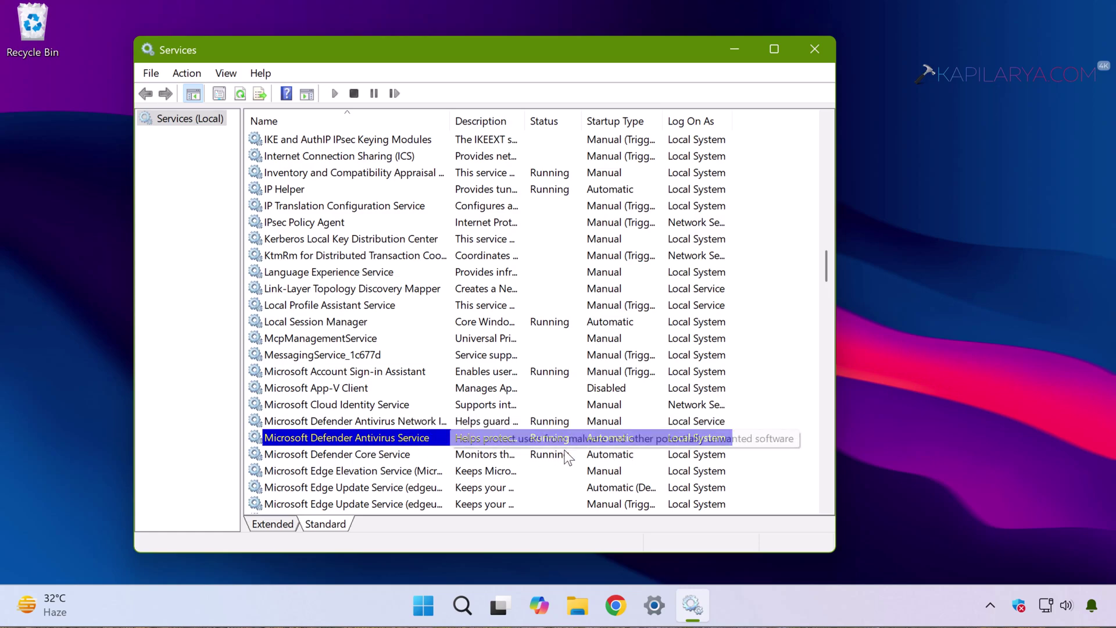
{"action": "left_click", "coordinate": [347, 458]}
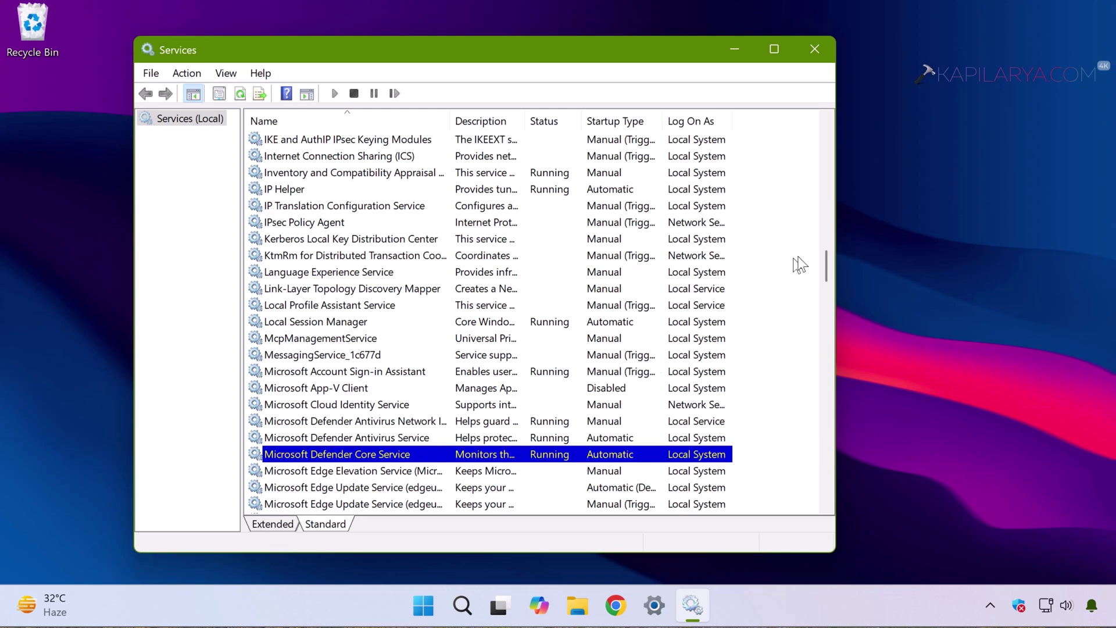
{"action": "left_click", "coordinate": [815, 50]}
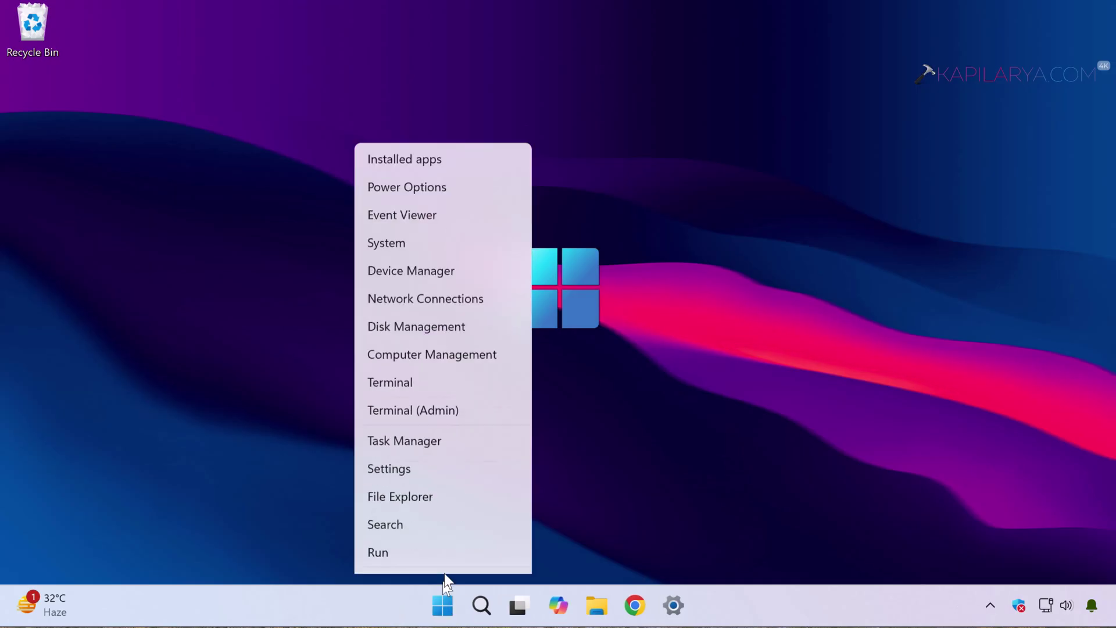
- Launch regedit from the Run dialog and accept its UAC prompt
{"action": "left_click", "coordinate": [436, 497]}
{"action": "type", "text": "regedit"}
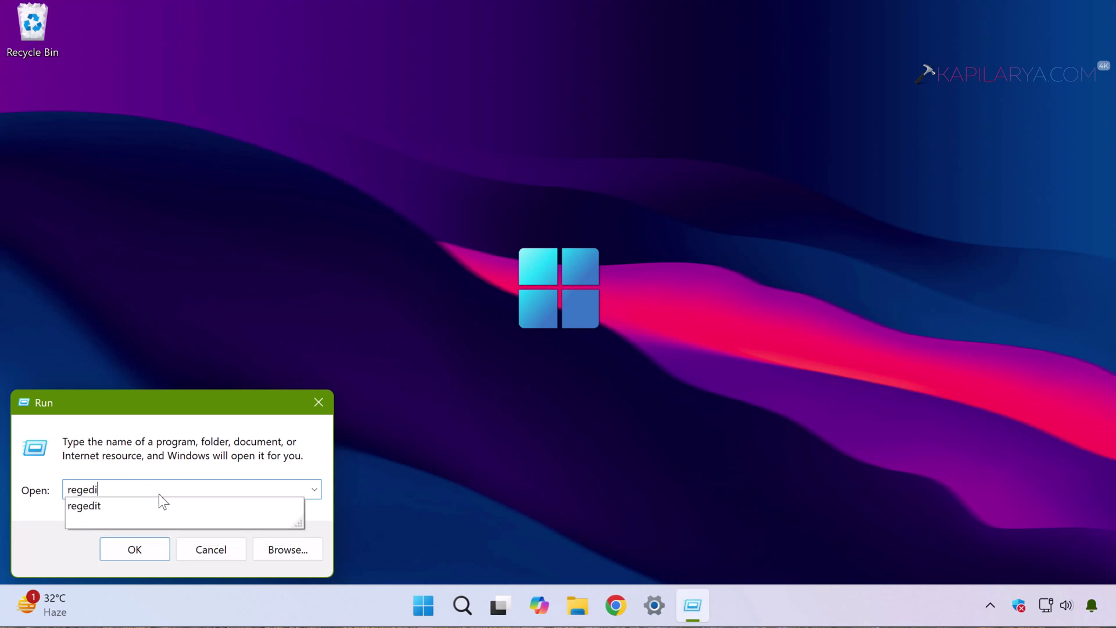
{"action": "key", "text": "Return"}
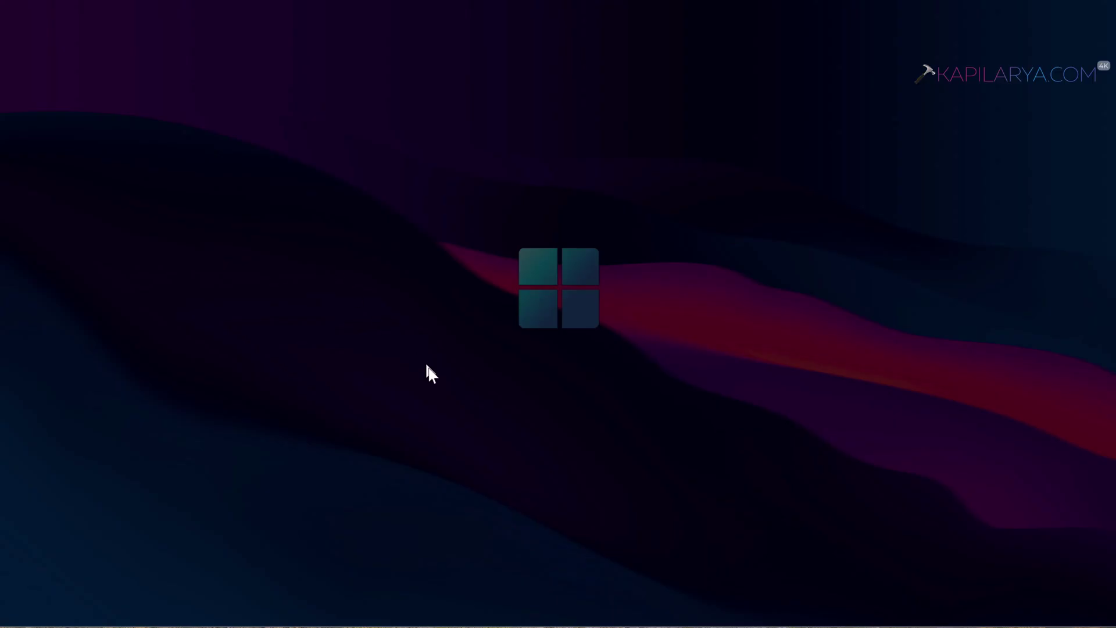
{"action": "left_click", "coordinate": [450, 442]}
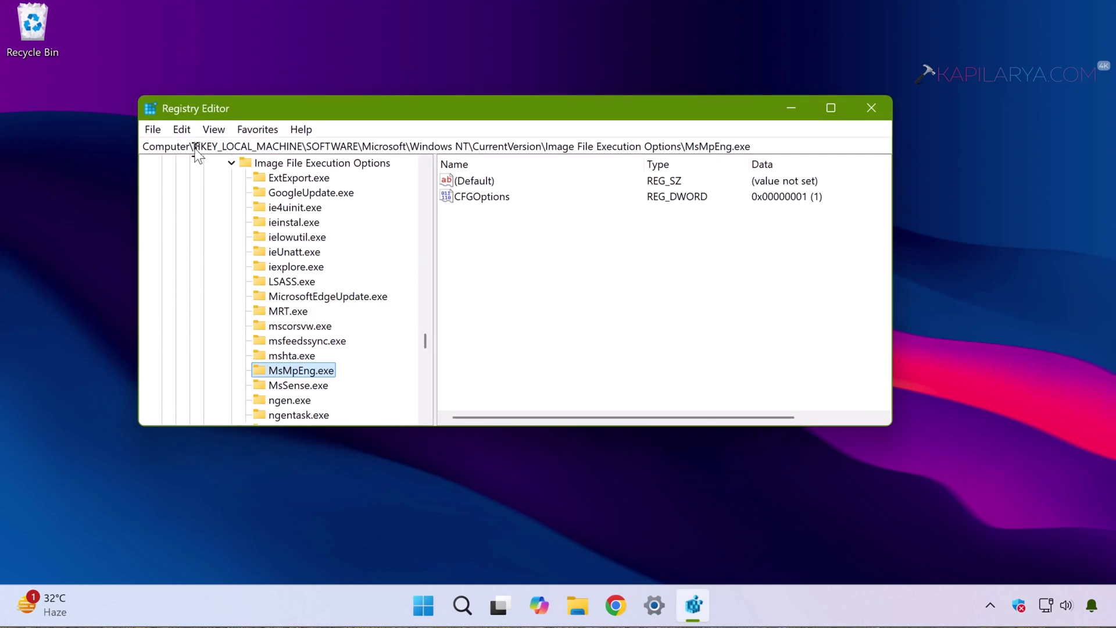
- Navigate Registry Editor to HKLM\SOFTWARE\Policies\Microsoft\Windows Defender
{"action": "left_click_drag", "start_coordinate": [194, 147], "coordinate": [782, 152]}
{"action": "key", "text": "BackSpace"}
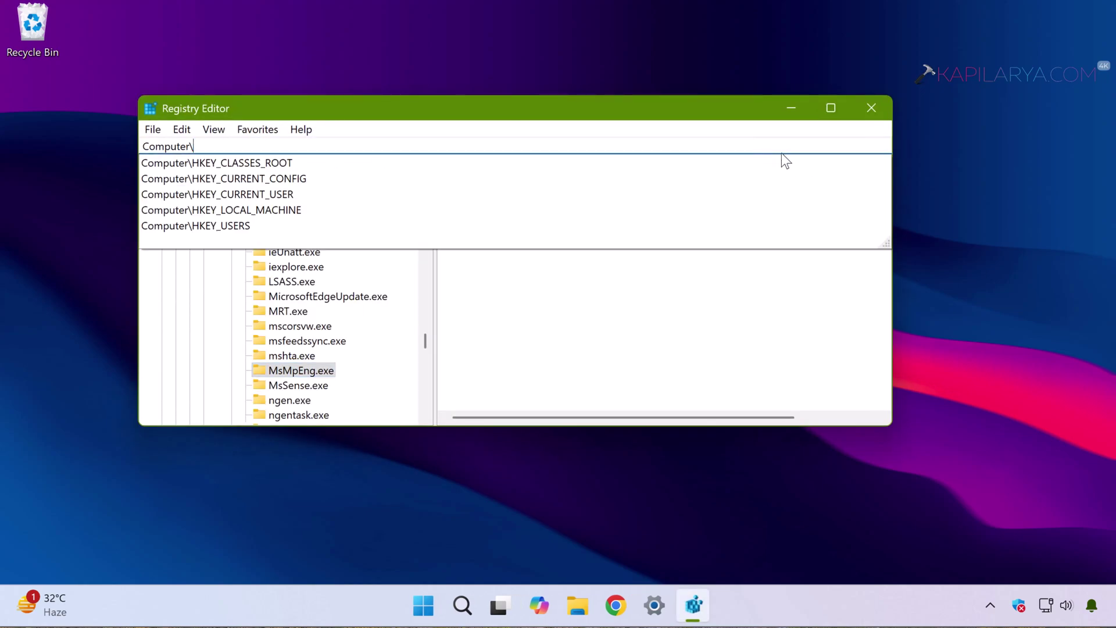
{"action": "type", "text": "HKEY_LOCAL_MACHINE\\SOFTWARE\\Policies\\Microsoft\\Windows Defender"}
{"action": "key", "text": "Return"}
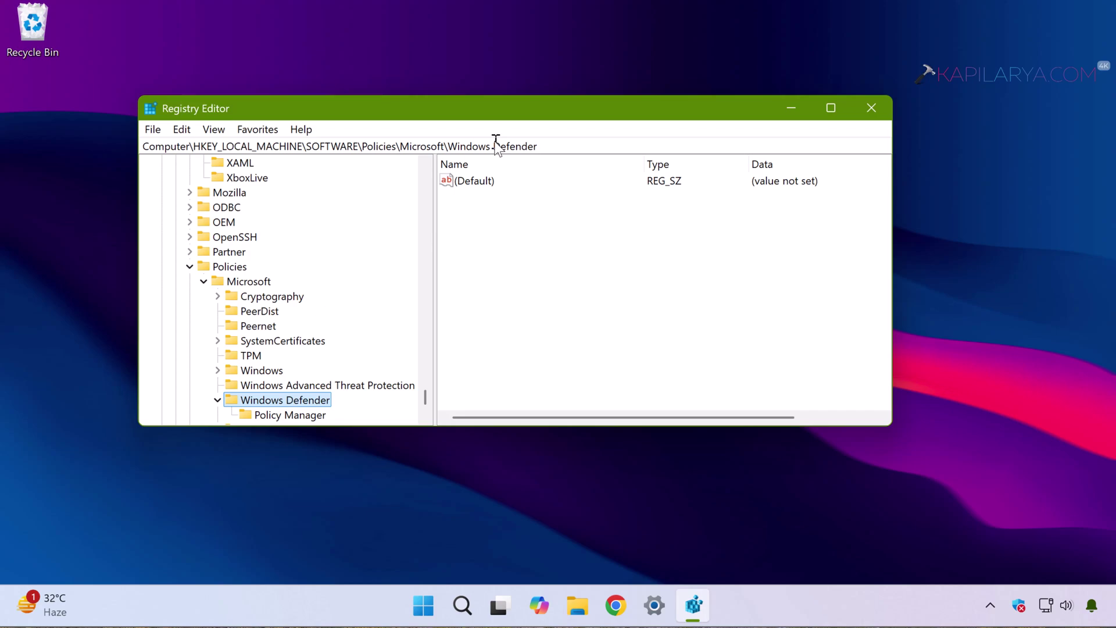
{"action": "type", "text": "DisableAntiSpyware"}
- Create a DWORD (32-bit) value named DisableAntiVirus, left at 0
{"action": "right_click", "coordinate": [475, 233]}
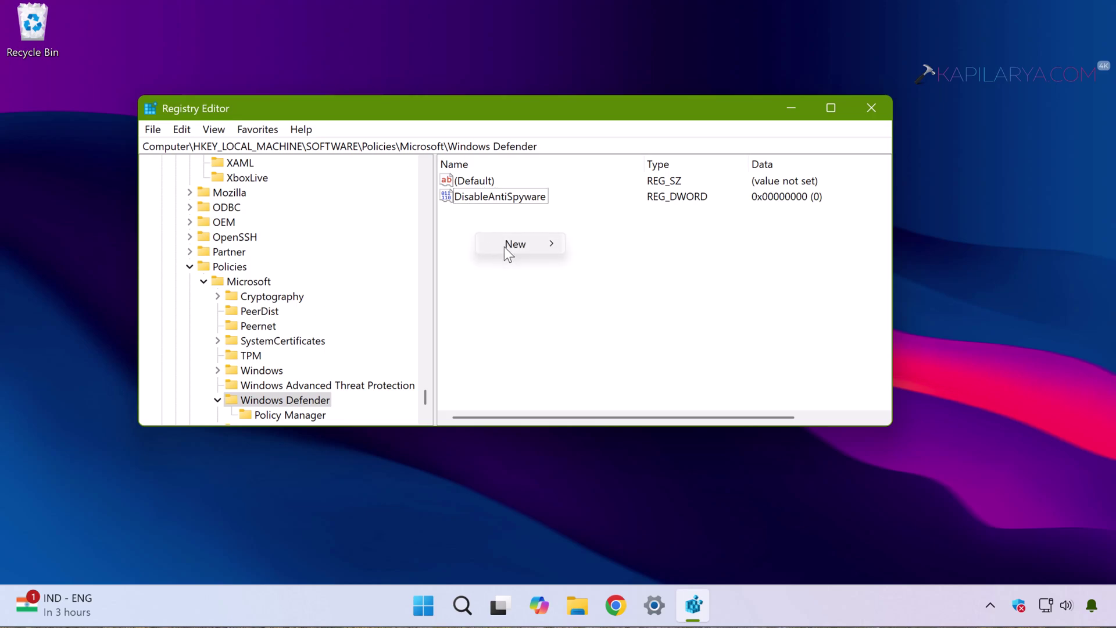
{"action": "mouse_move", "coordinate": [517, 244]}
{"action": "left_click", "coordinate": [630, 308]}
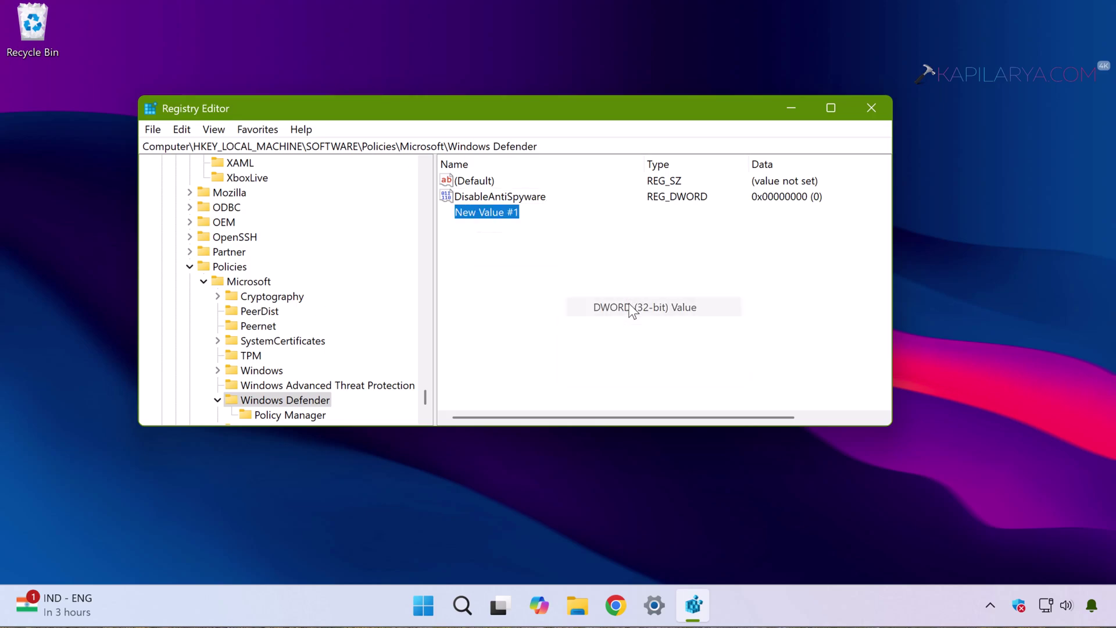
{"action": "type", "text": "DisableAntiVirus"}
{"action": "key", "text": "Return"}
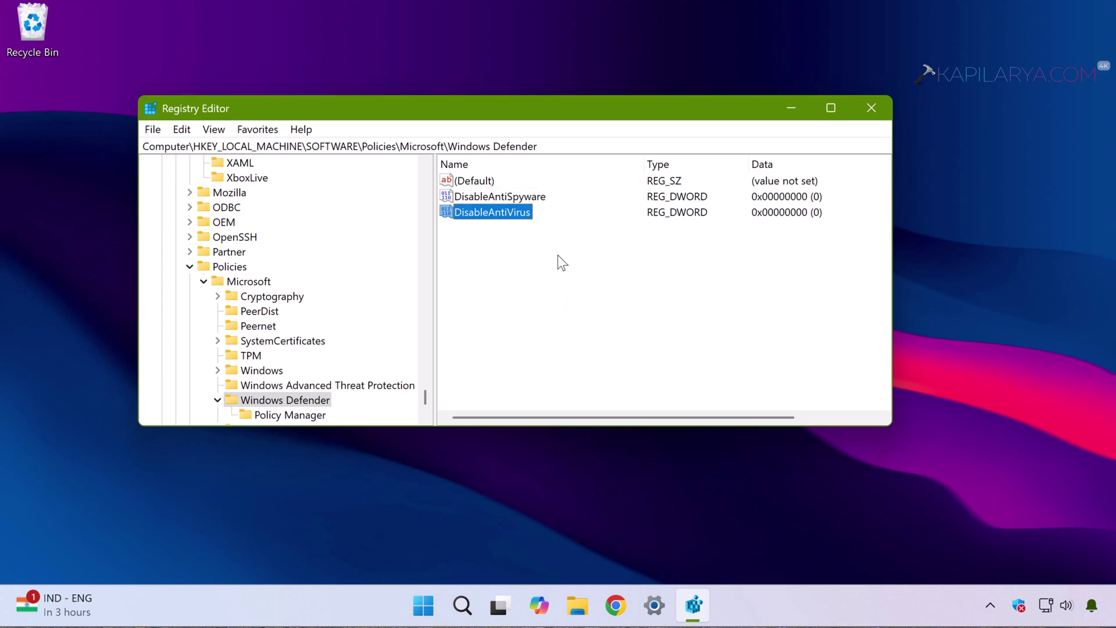
{"action": "left_click", "coordinate": [562, 250]}
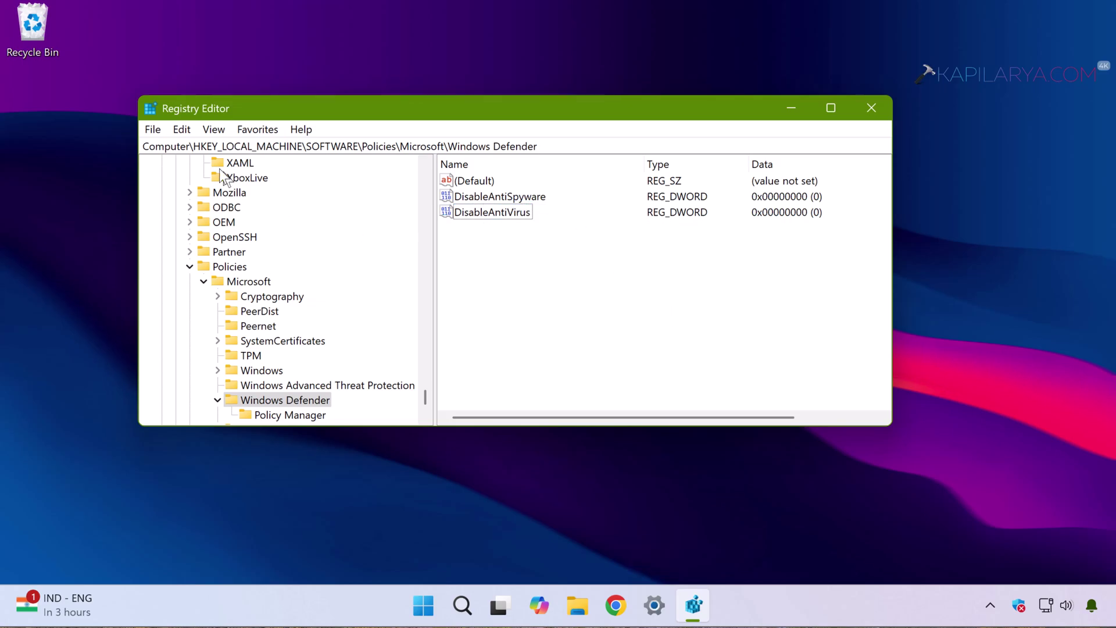
- Go to HKLM\SYSTEM\CurrentControlSet\Services\WinDefend and confirm its Start value is 2
{"action": "type", "text": "HKEY_LOCAL_MACHINE\\SYSTEM\\CurrentControlSet\\Services\\WinDefend"}
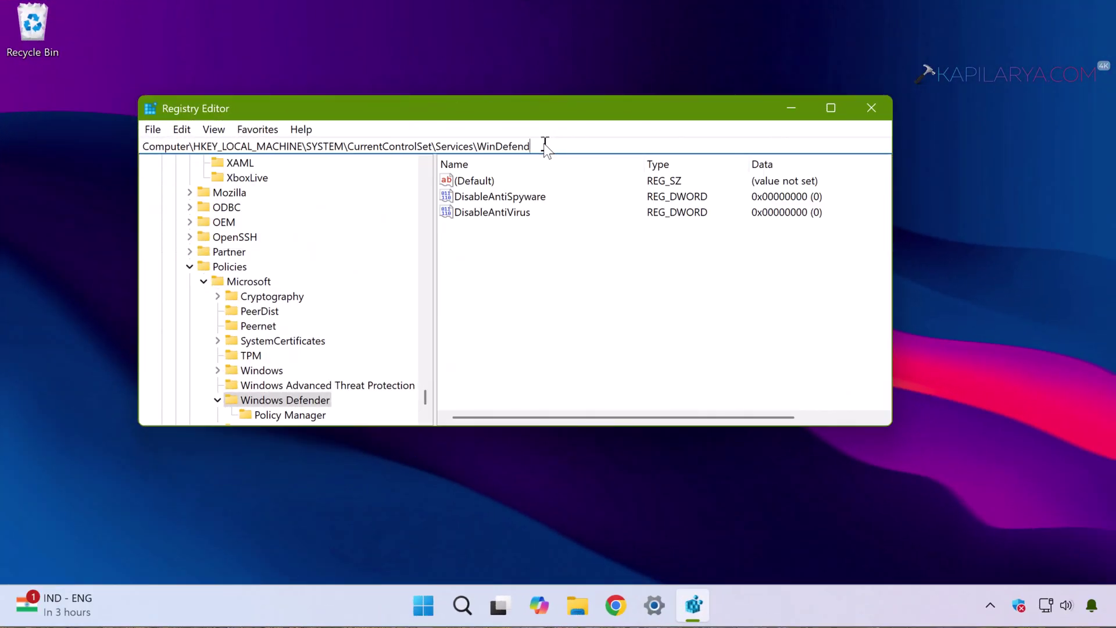
{"action": "key", "text": "Return"}
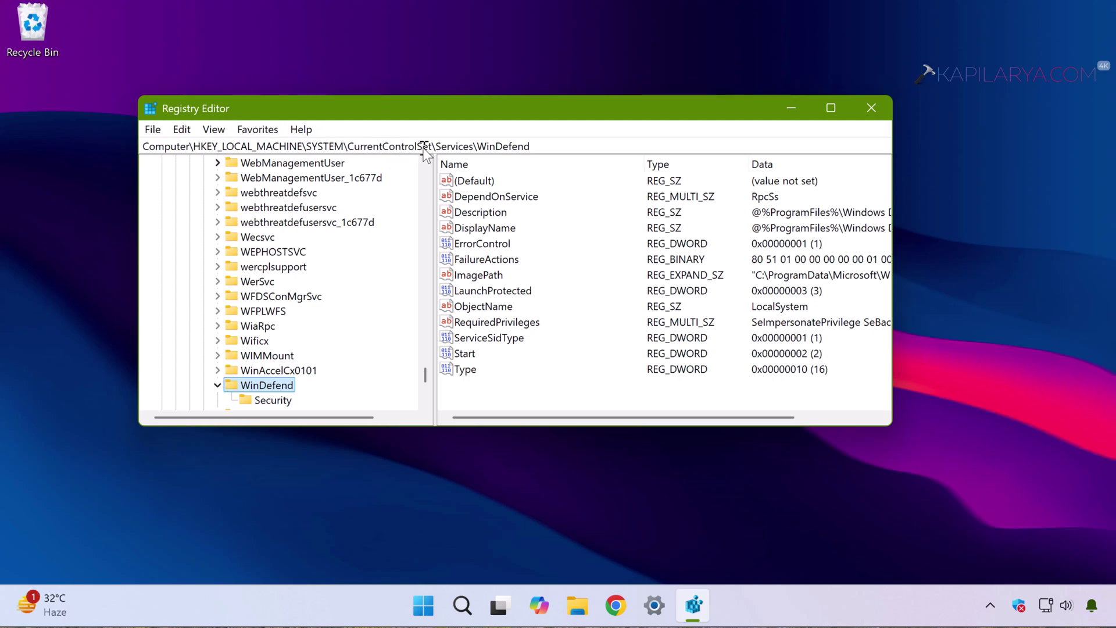
{"action": "left_click", "coordinate": [470, 353]}
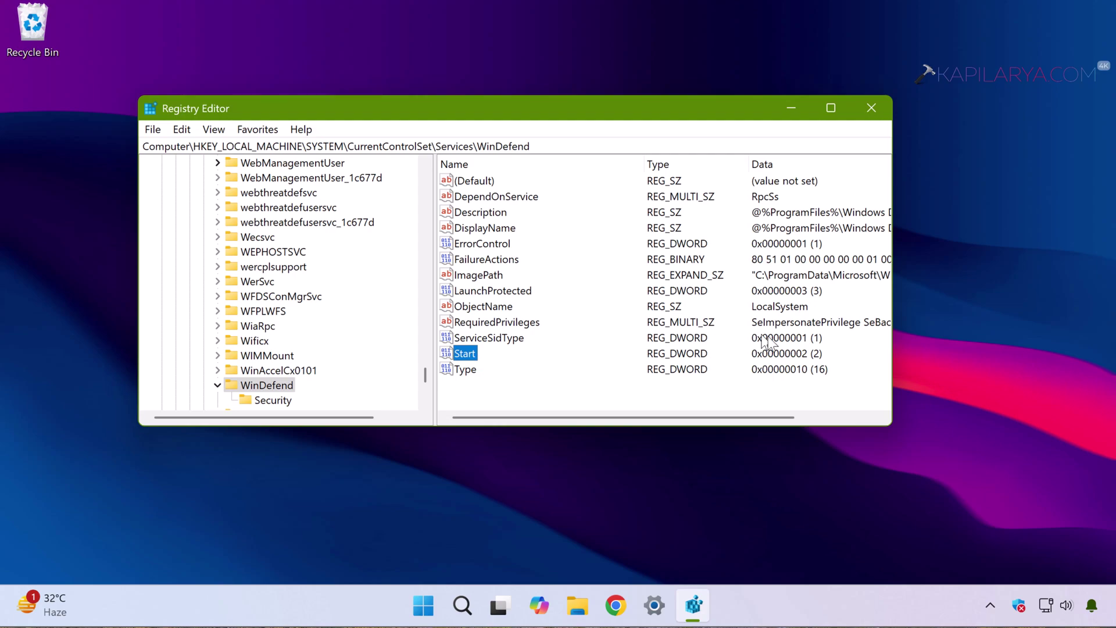
{"action": "left_click", "coordinate": [474, 358]}
{"action": "double_click", "coordinate": [471, 356]}
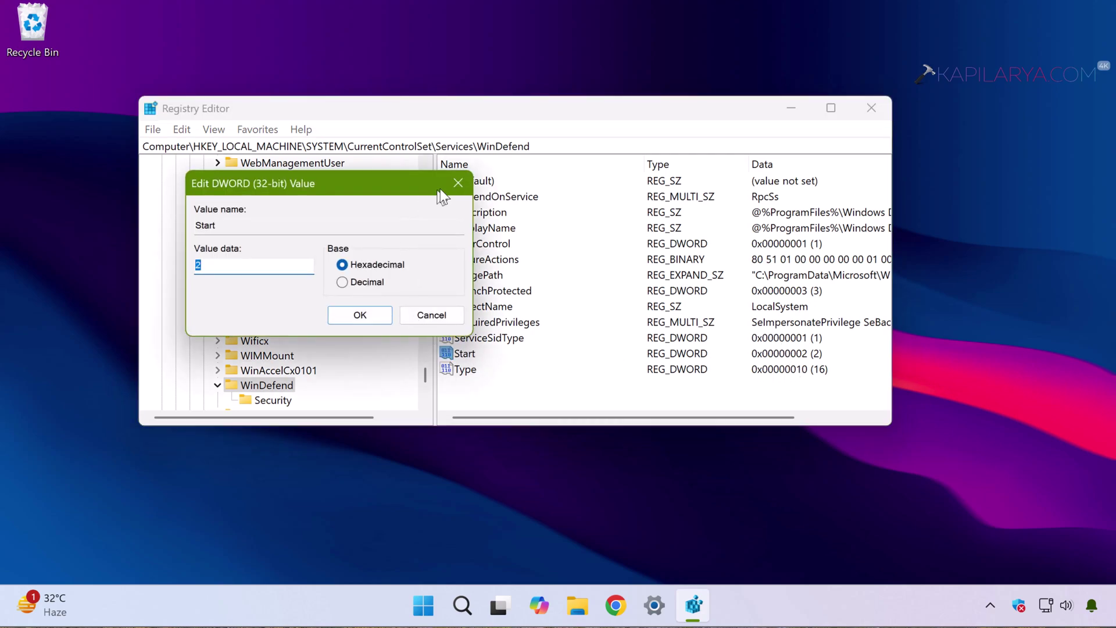
{"action": "left_click", "coordinate": [455, 185]}
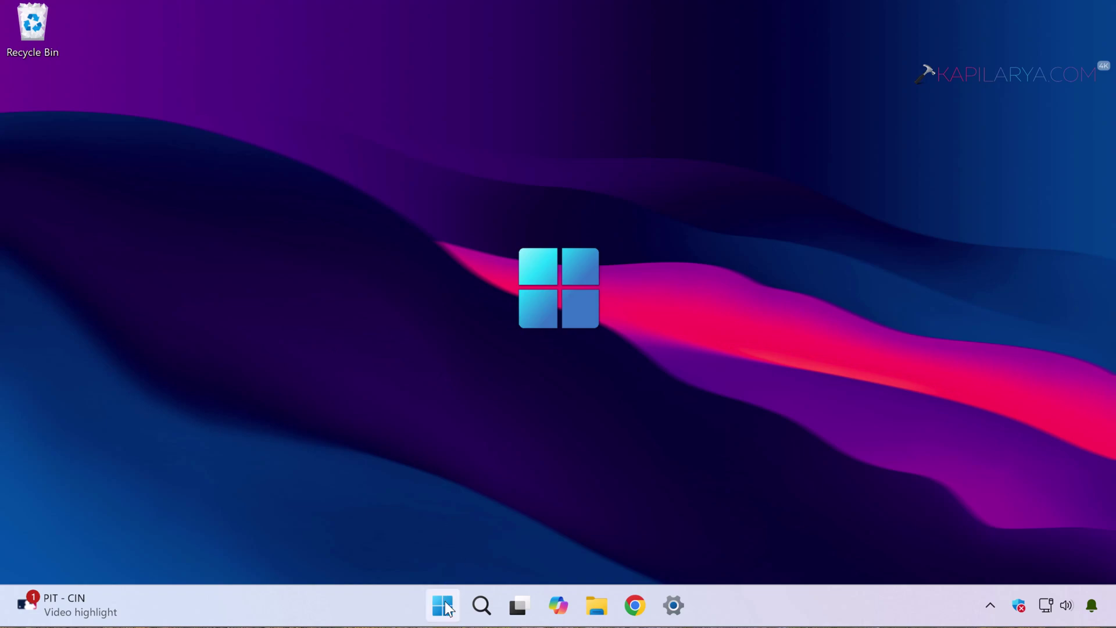
- Open Settings > Apps > Installed apps and browse the 43 listed apps
{"action": "right_click", "coordinate": [442, 606]}
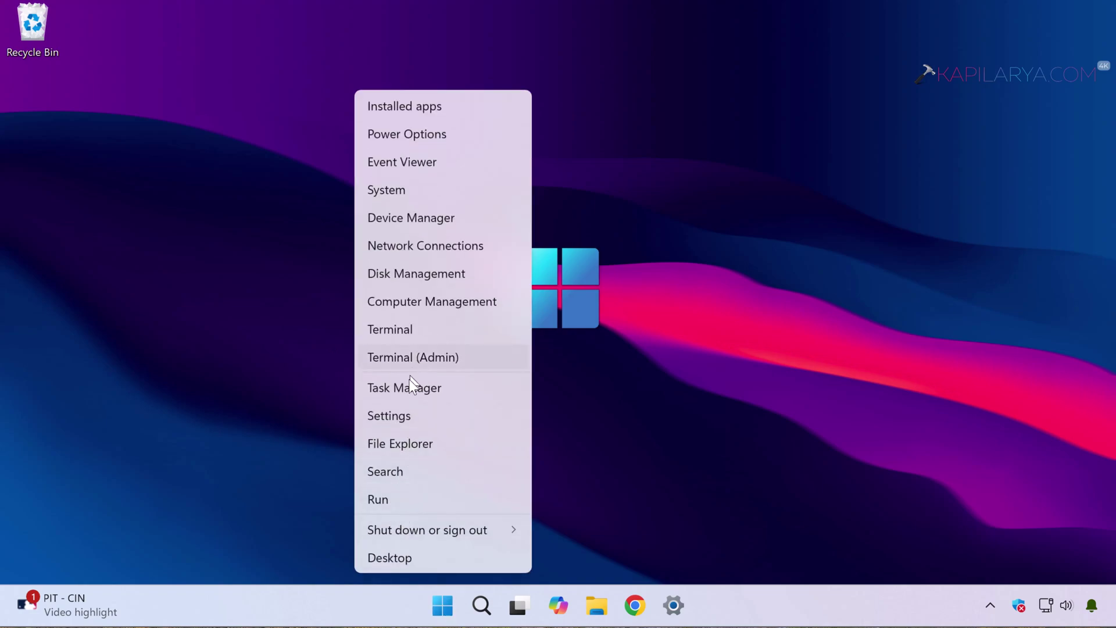
{"action": "key", "text": "Escape"}
{"action": "key", "text": "super+i"}
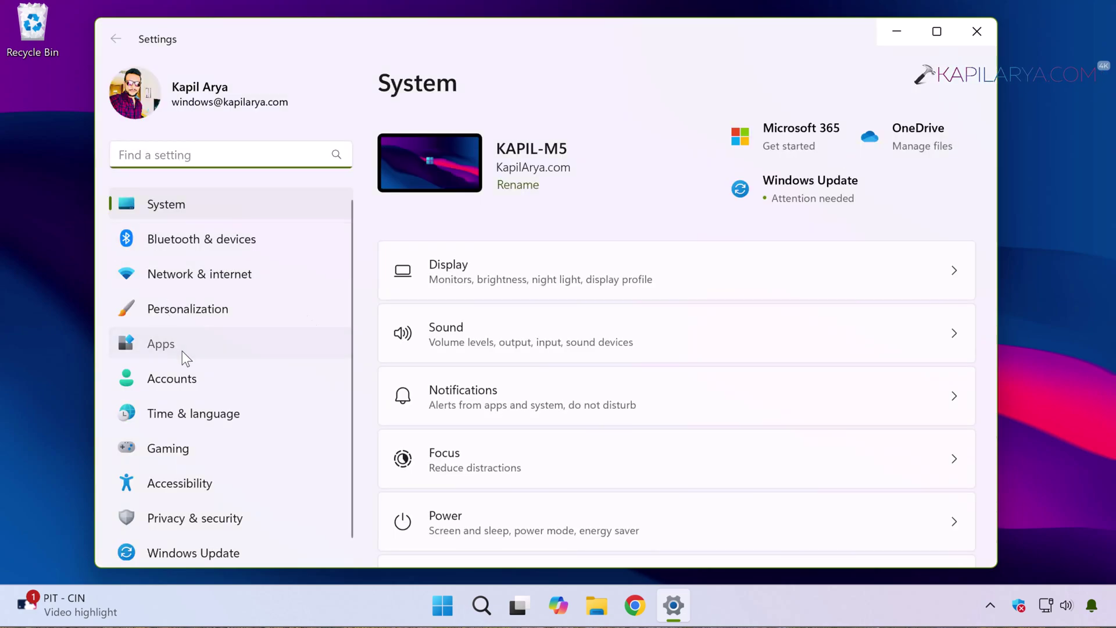
{"action": "left_click", "coordinate": [183, 351]}
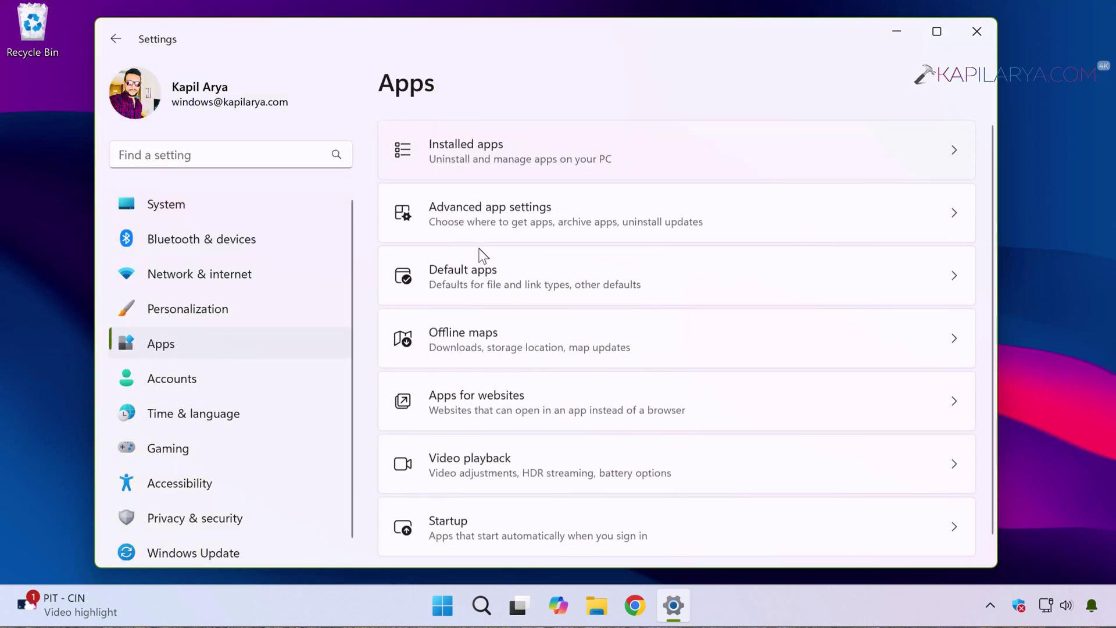
{"action": "left_click", "coordinate": [491, 147]}
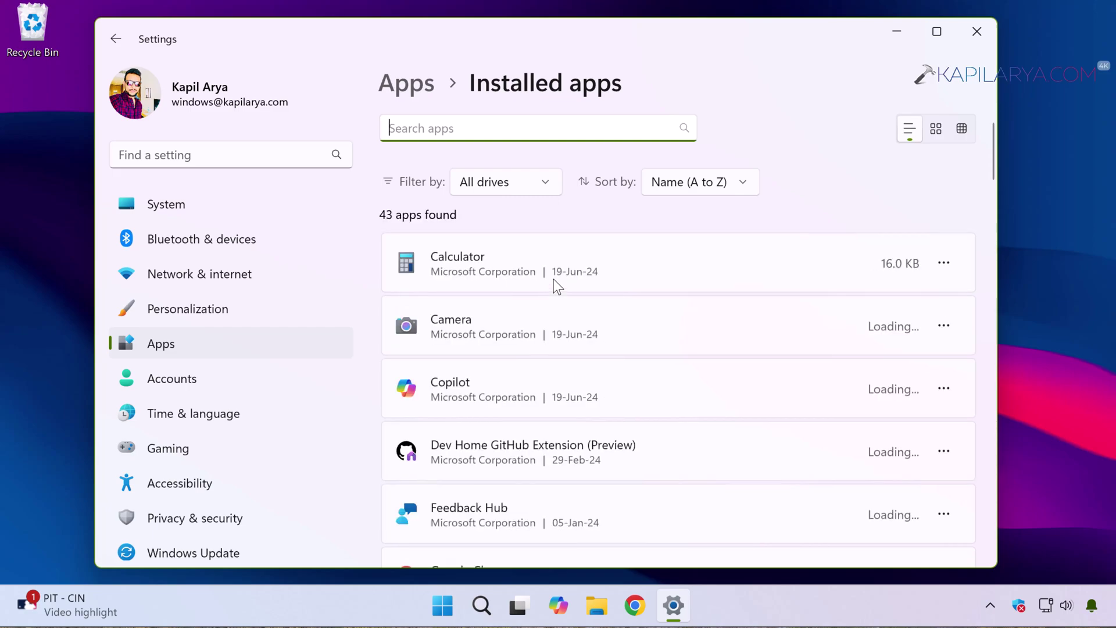
{"action": "scroll", "coordinate": [554, 280], "scroll_direction": "down", "scroll_amount": 5}
{"action": "scroll", "coordinate": [554, 279], "scroll_direction": "down", "scroll_amount": 10}
{"action": "scroll", "coordinate": [554, 279], "scroll_direction": "down", "scroll_amount": 10}
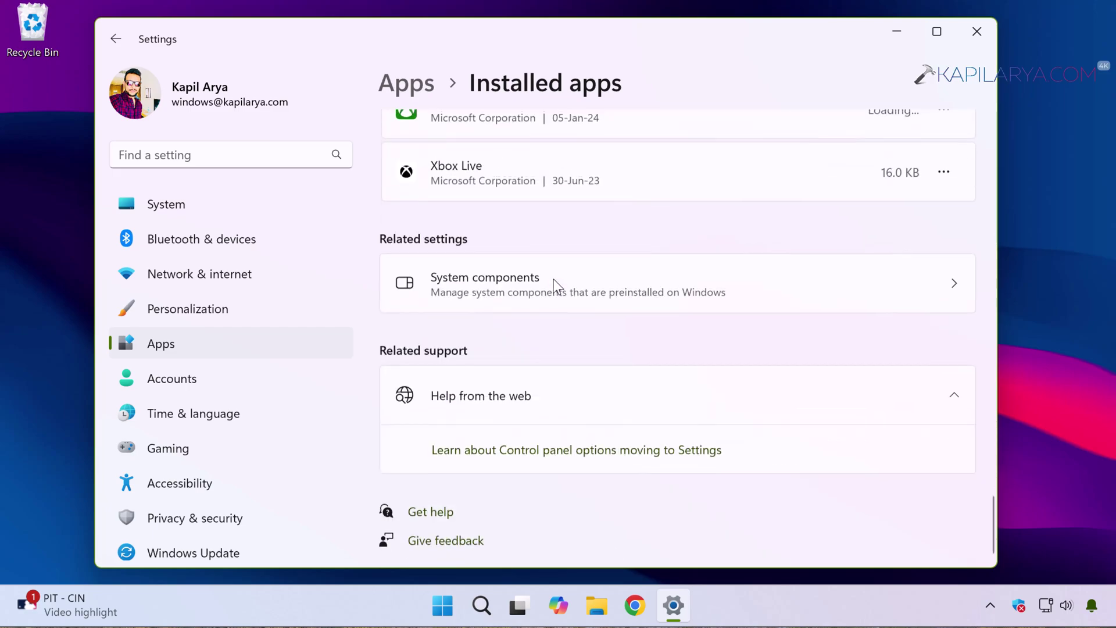
{"action": "scroll", "coordinate": [612, 548], "scroll_direction": "up", "scroll_amount": 10}
{"action": "scroll", "coordinate": [611, 547], "scroll_direction": "up", "scroll_amount": 10}
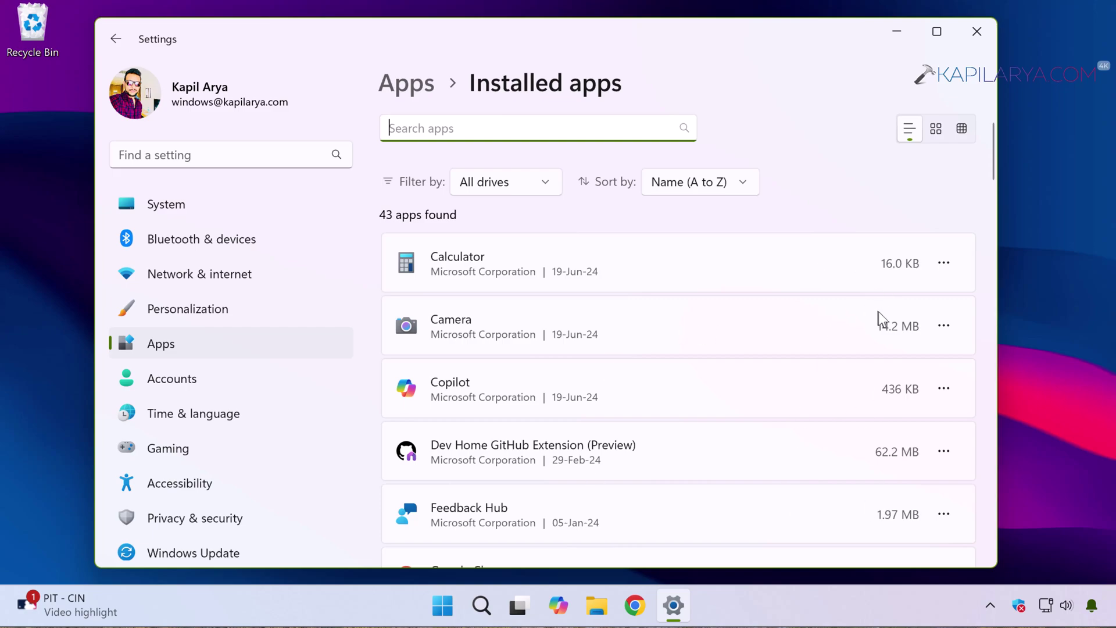